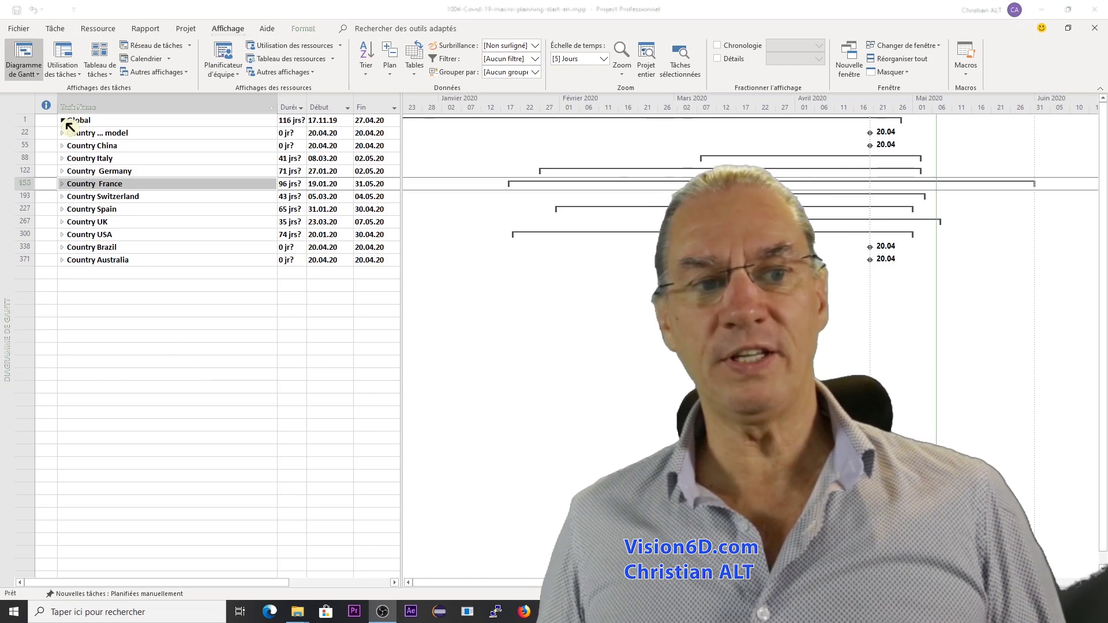
Expand and collapse the Global, Country USA and Country … model groups to inspect their subtasks
left_click(63, 121)
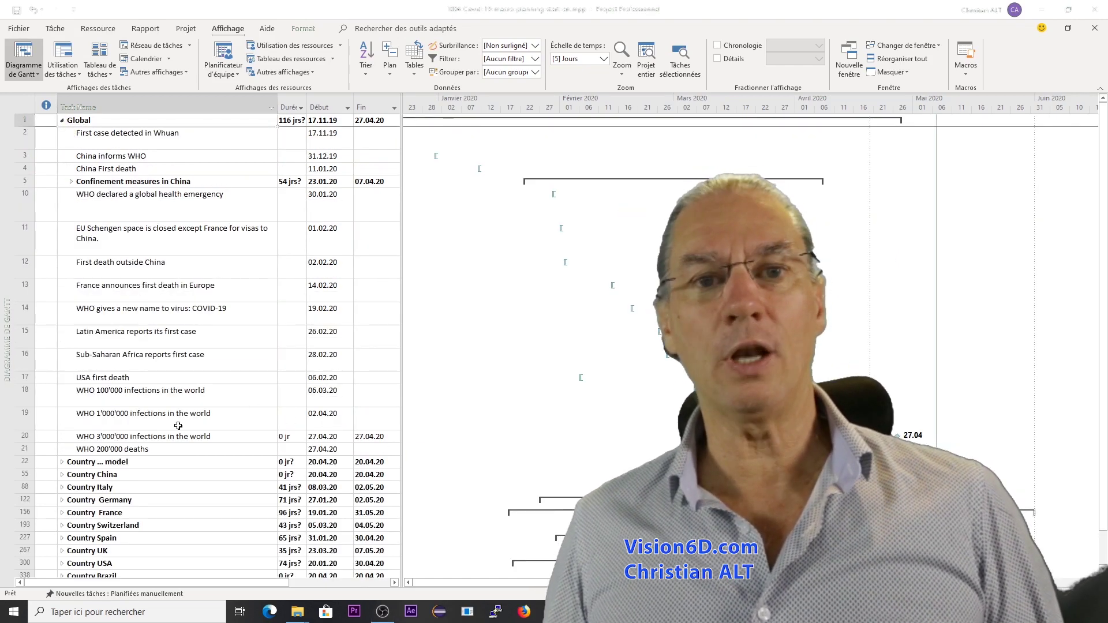
left_click(62, 120)
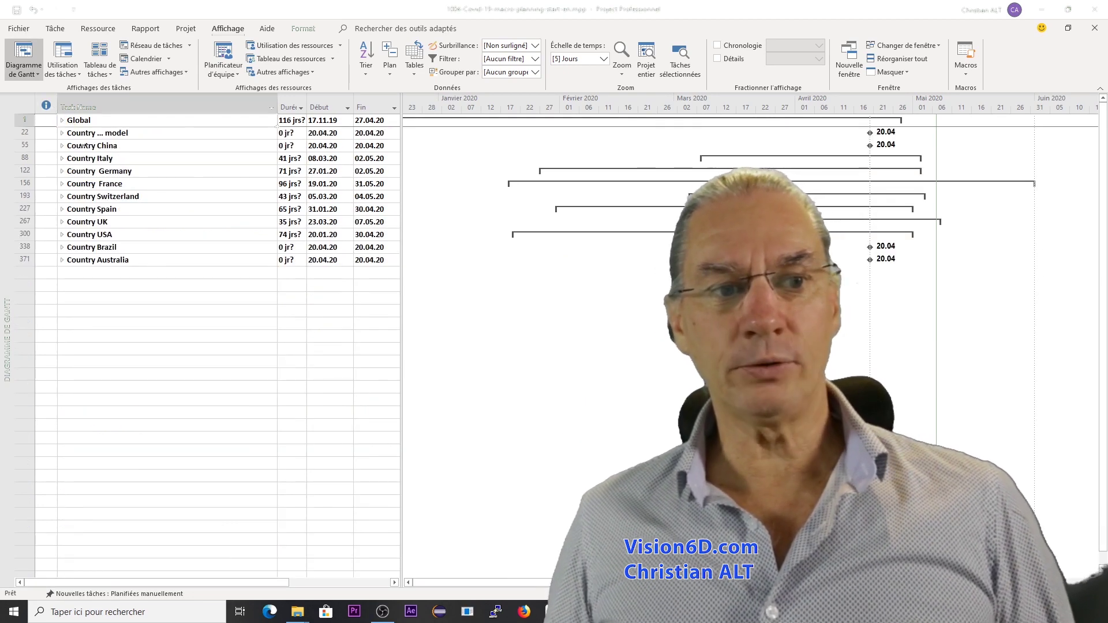
left_click(63, 234)
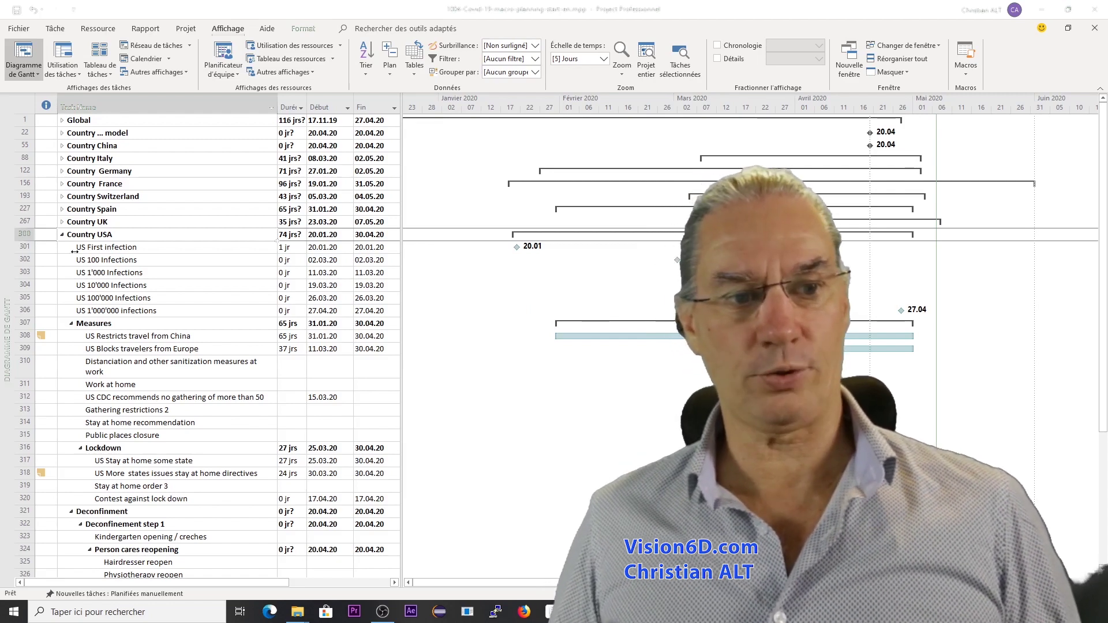
left_click(62, 234)
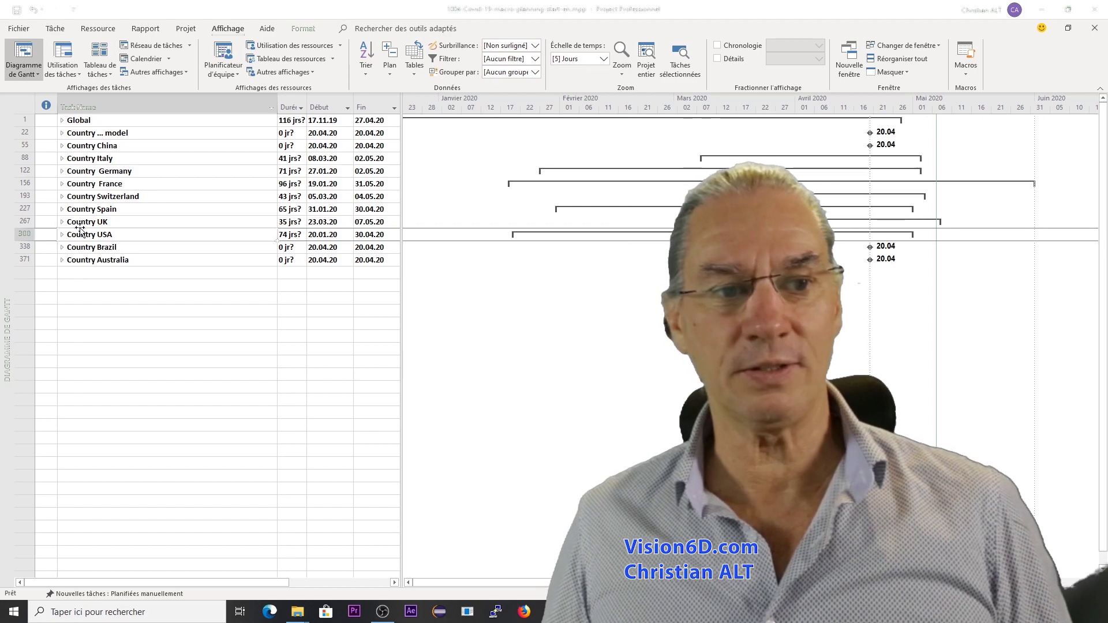
left_click(64, 134)
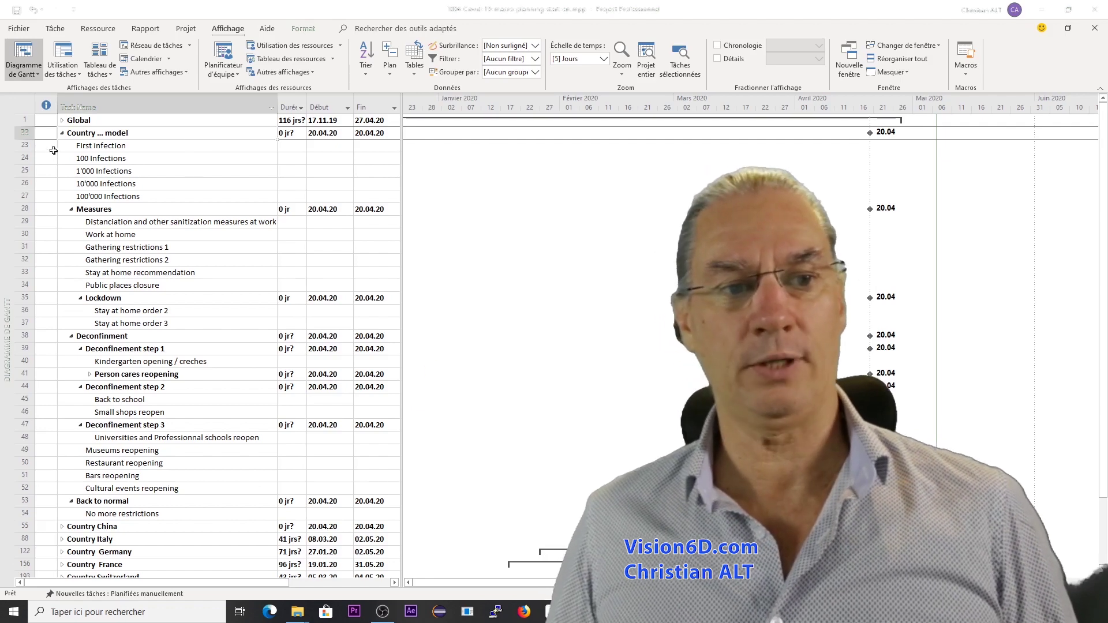
left_click(63, 135)
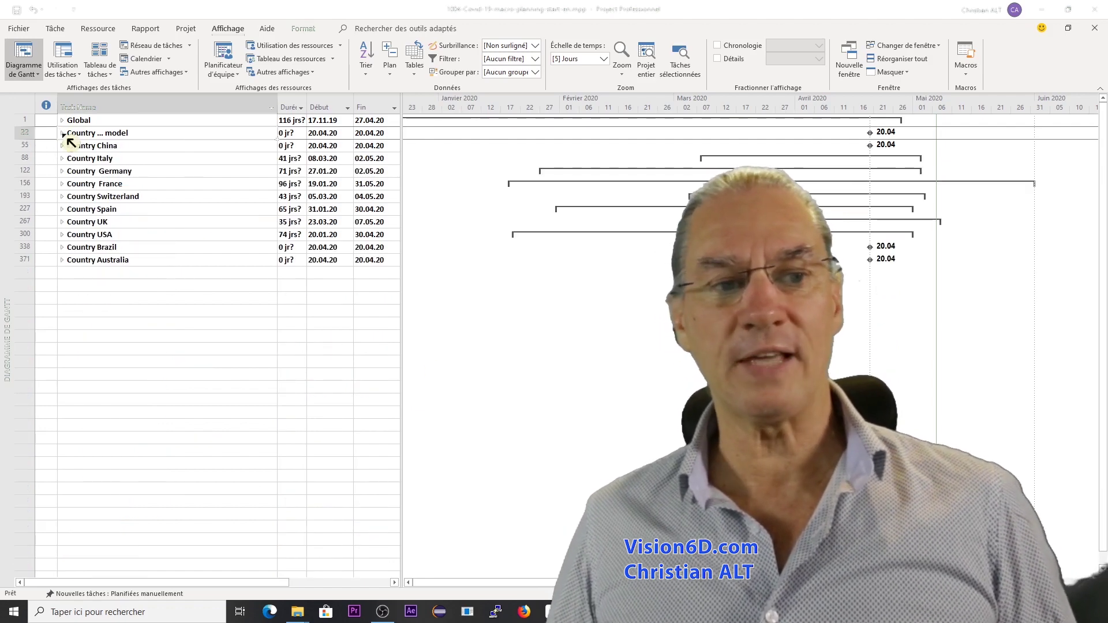
Copy the Country … model row block and paste it into the empty row below Country Australia
left_click(26, 134)
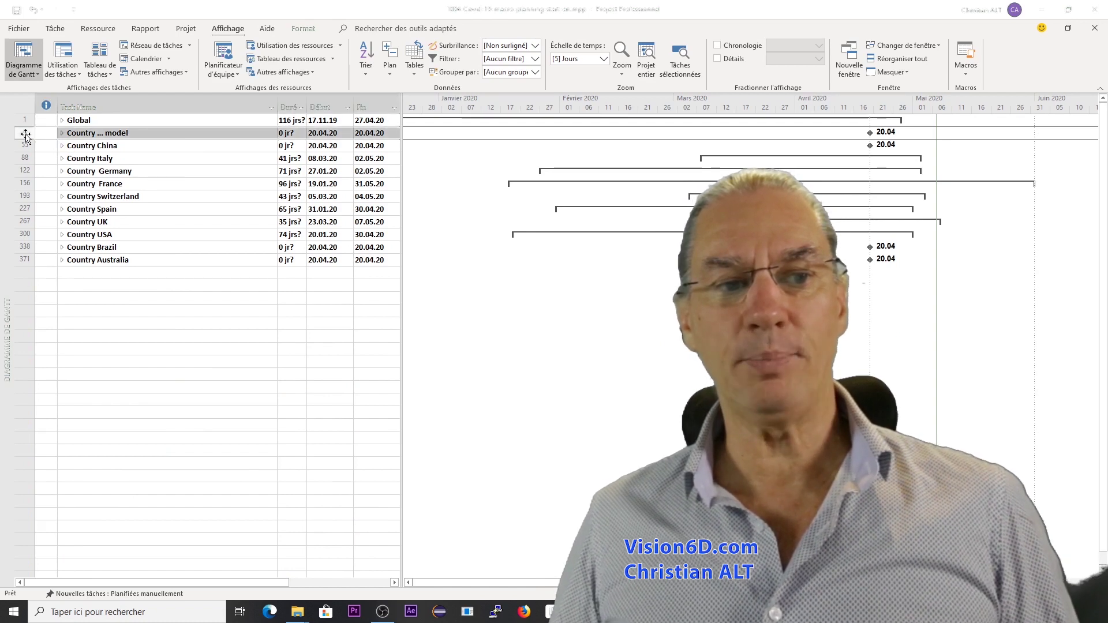
right_click(26, 134)
left_click(51, 158)
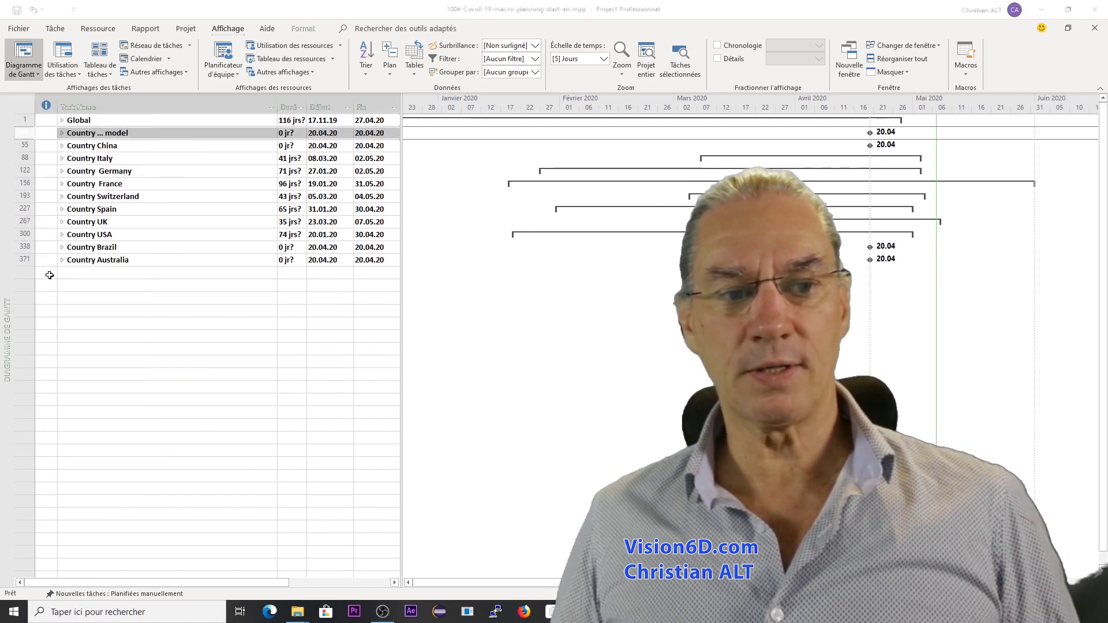
left_click(25, 272)
right_click(29, 274)
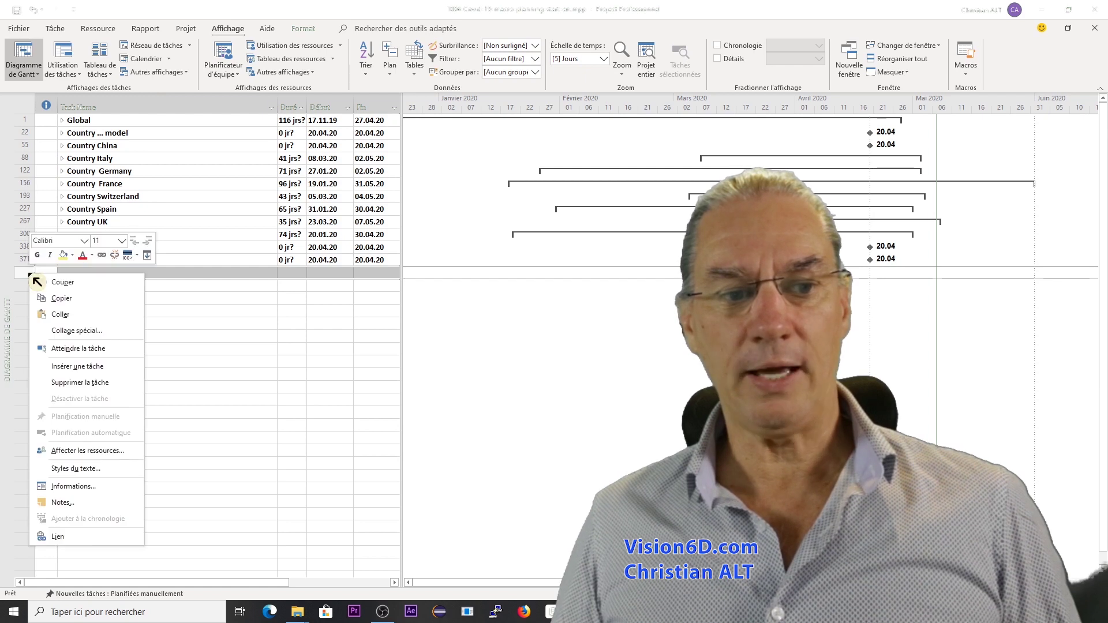
left_click(72, 321)
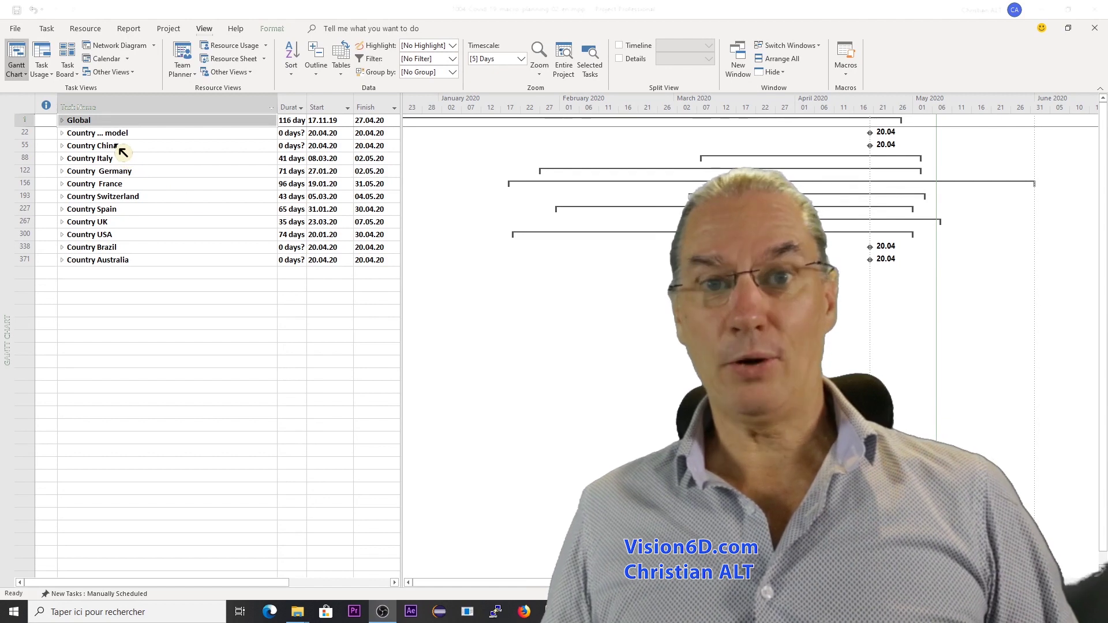
left_click(63, 121)
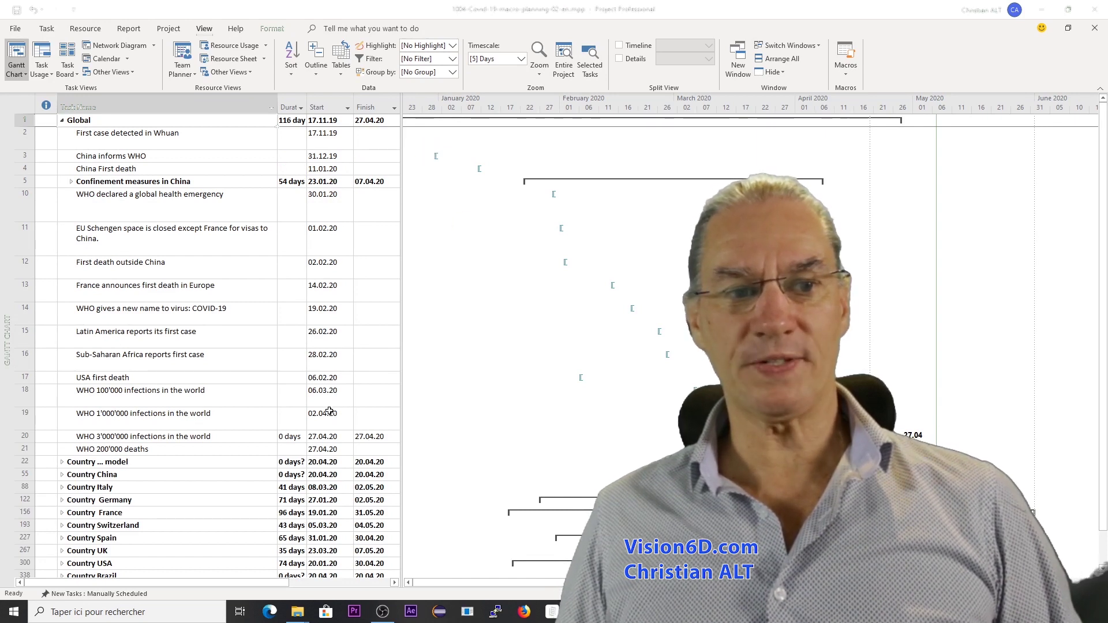
left_click(248, 230)
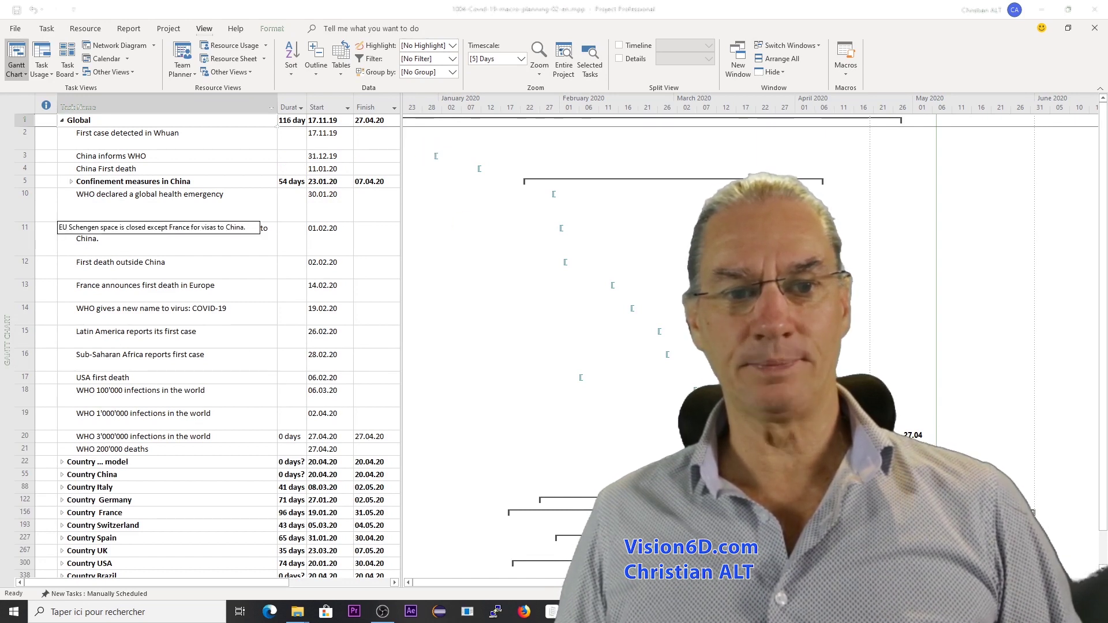
scroll(248, 232, "down", 2)
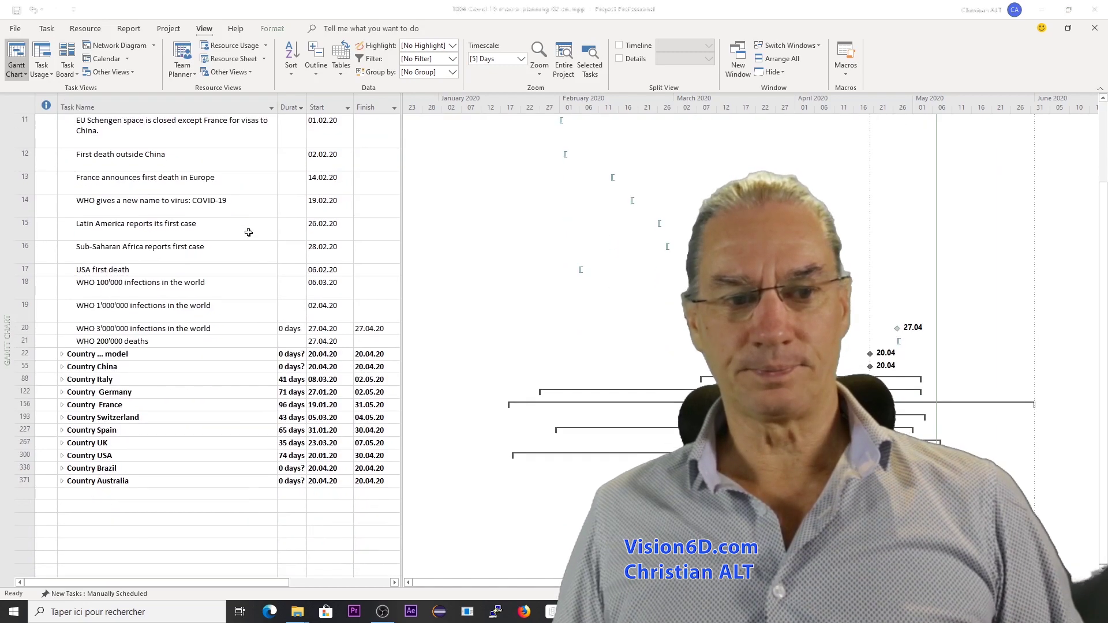
scroll(248, 231, "up", 2)
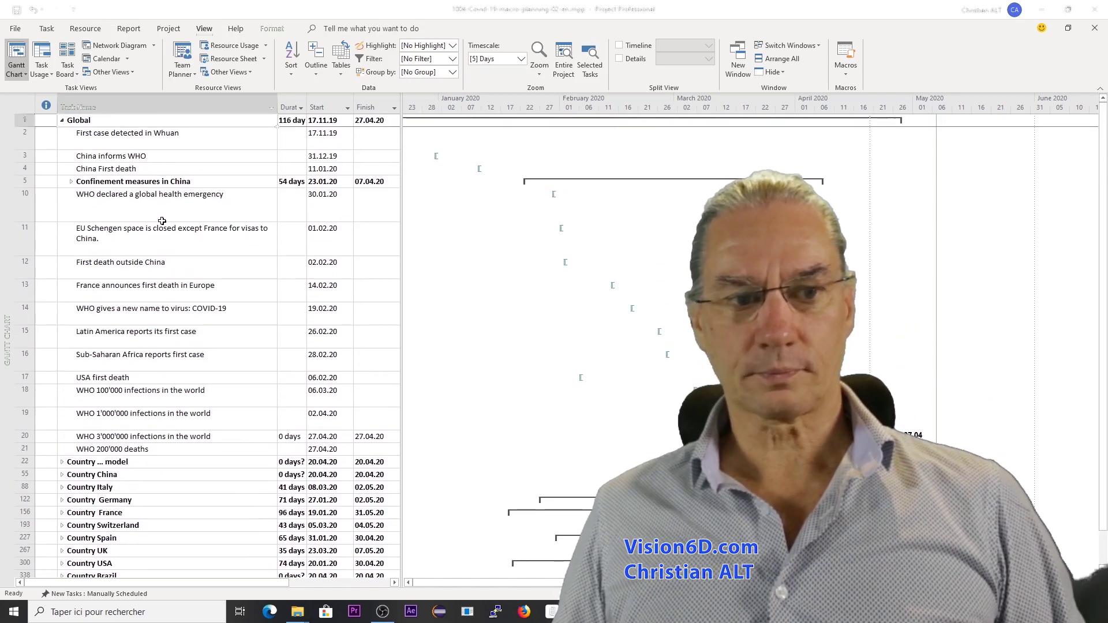
left_click(71, 182)
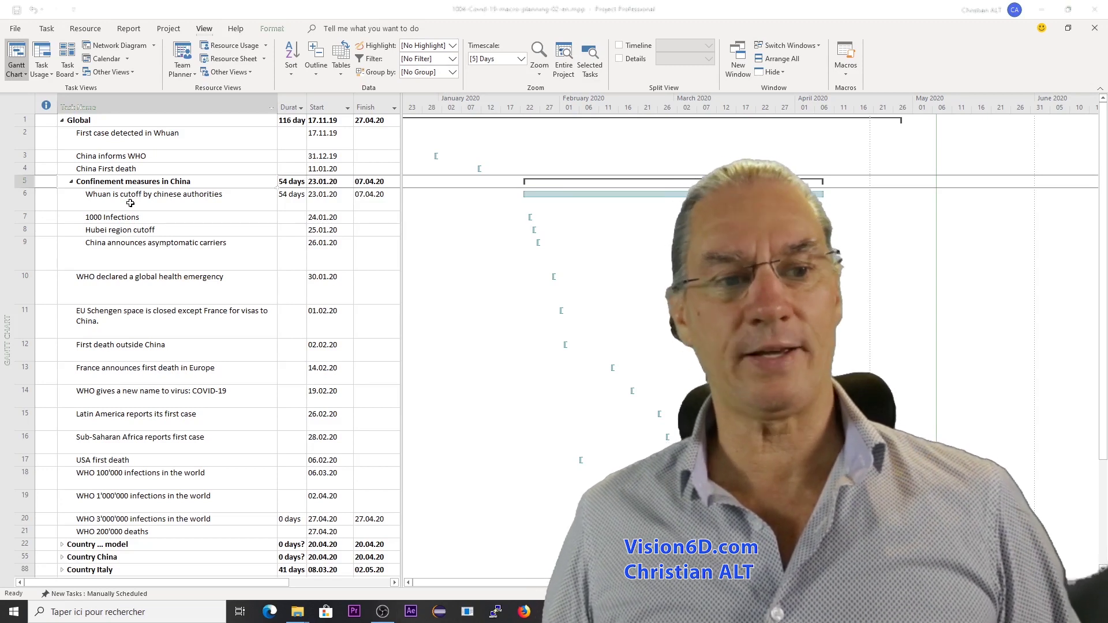
left_click(63, 121)
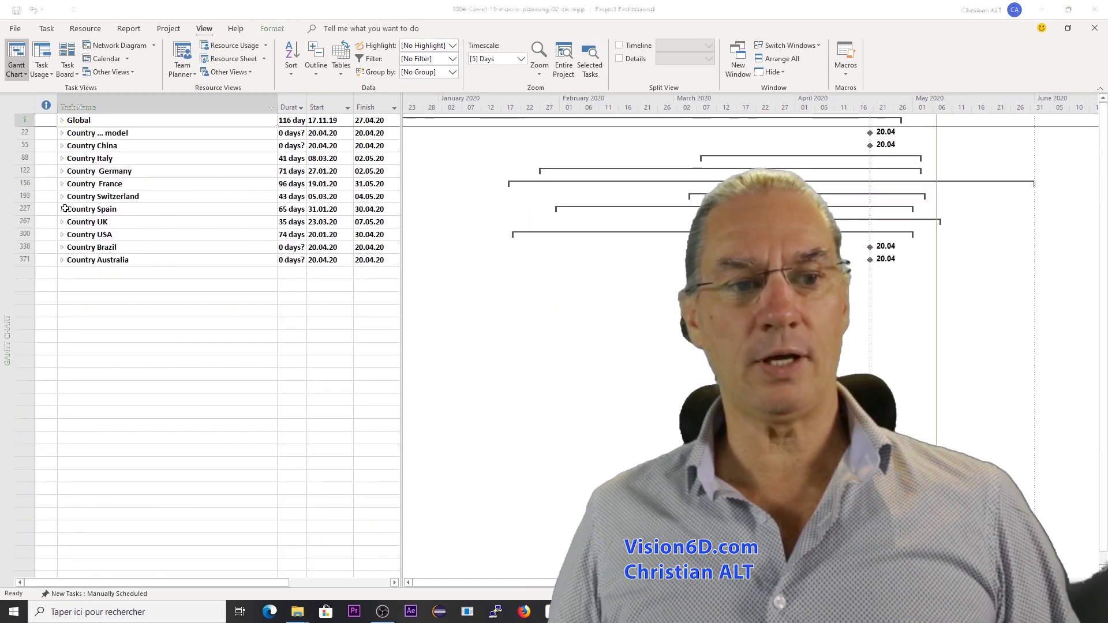
left_click(69, 238)
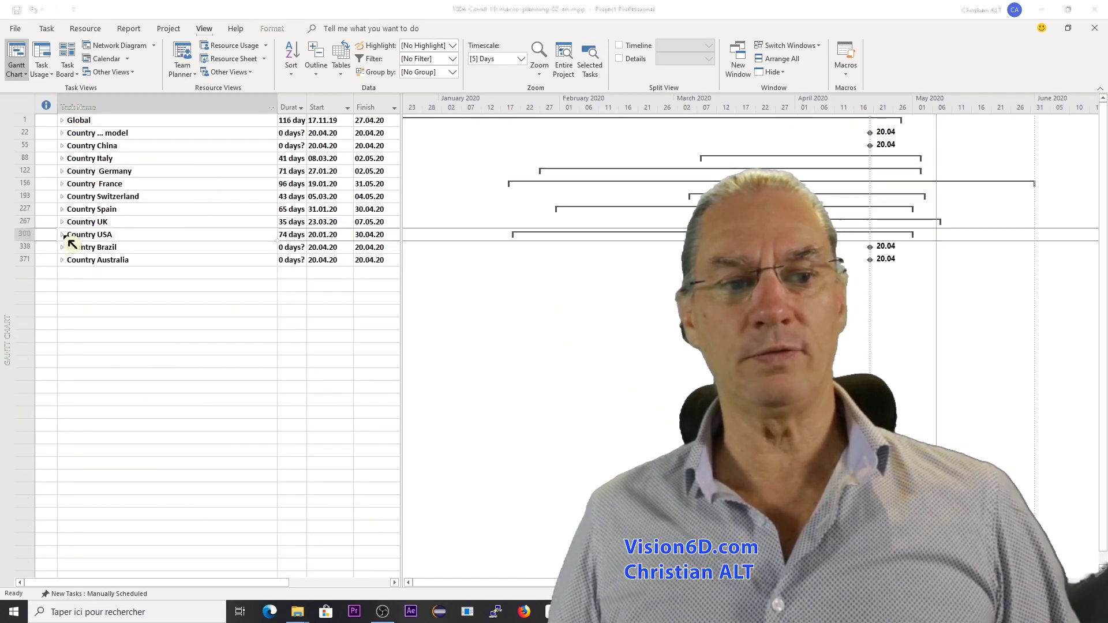
left_click(62, 235)
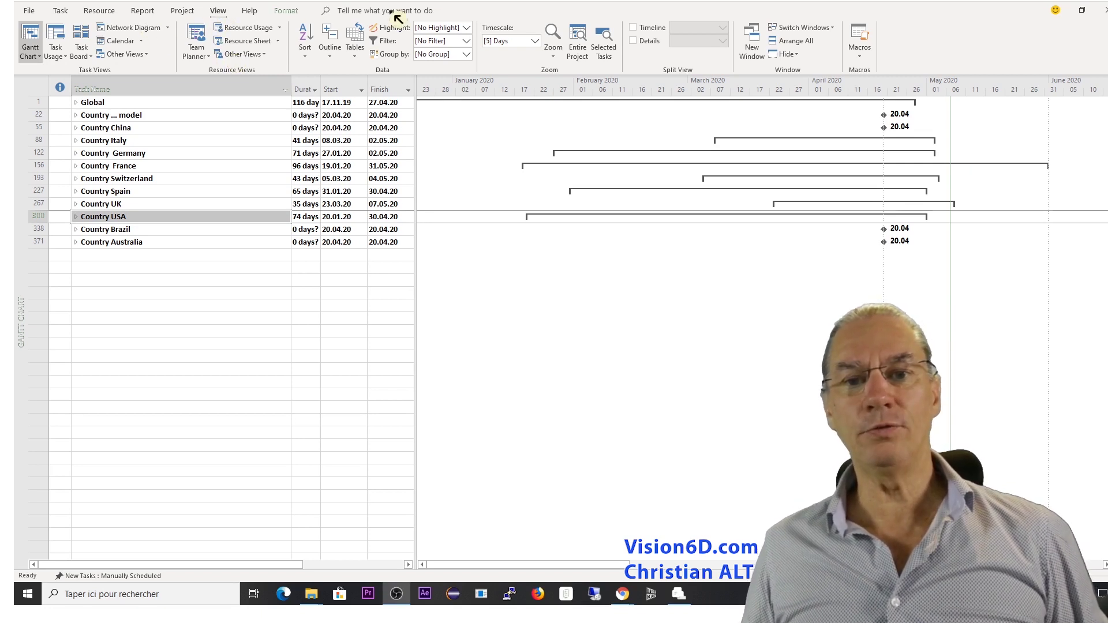
Turn on the Timeline pane above the Gantt chart, then expand the Global group
left_click(642, 35)
left_click(639, 33)
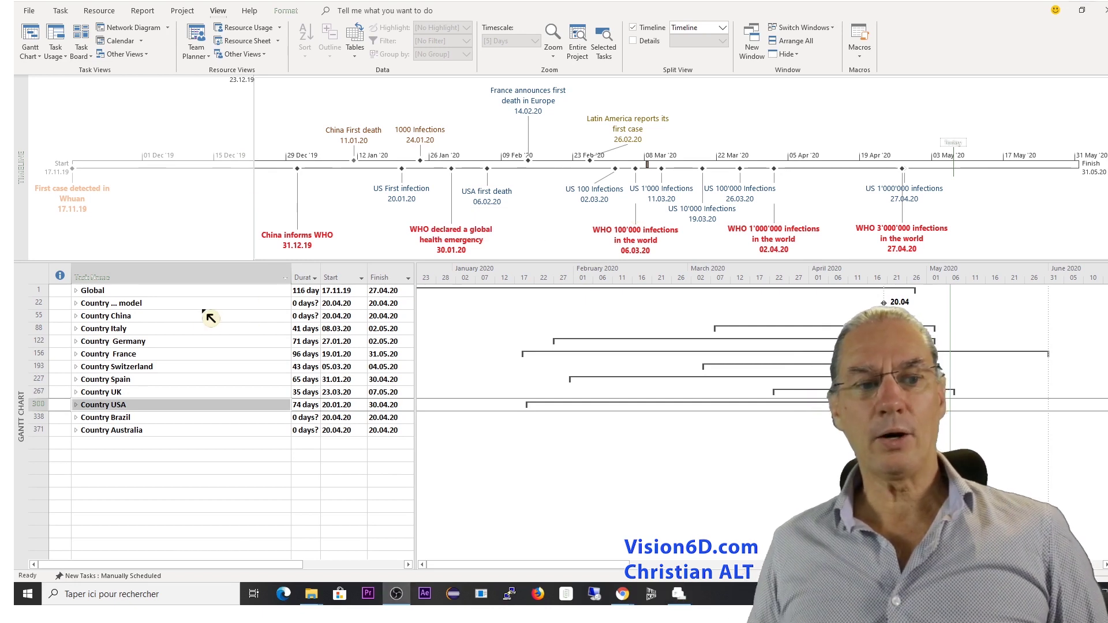
left_click(79, 292)
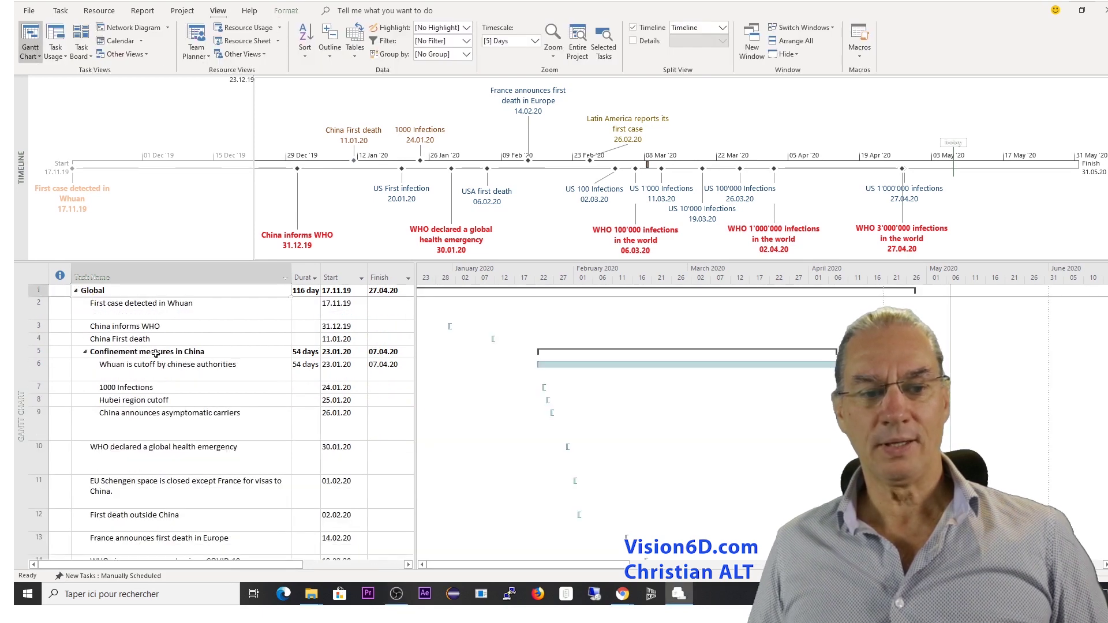
Select the Whuan is cutoff by chinese authorities task and bring up its context menu
left_click(169, 368)
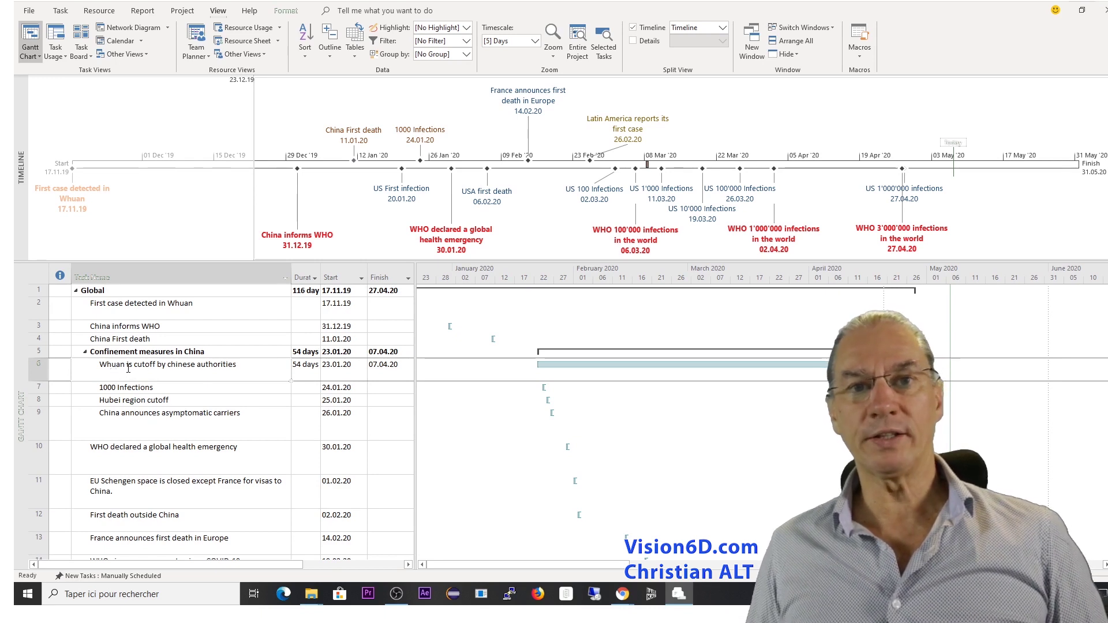
right_click(217, 377)
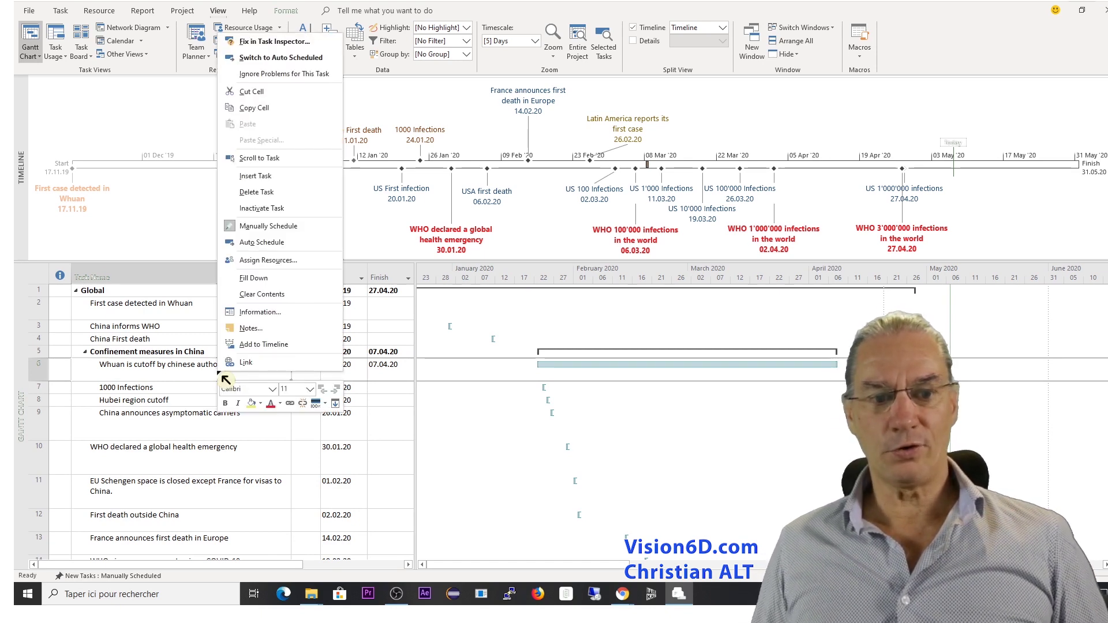
Add the Whuan cutoff task to the timeline and change its bar colour
left_click(269, 345)
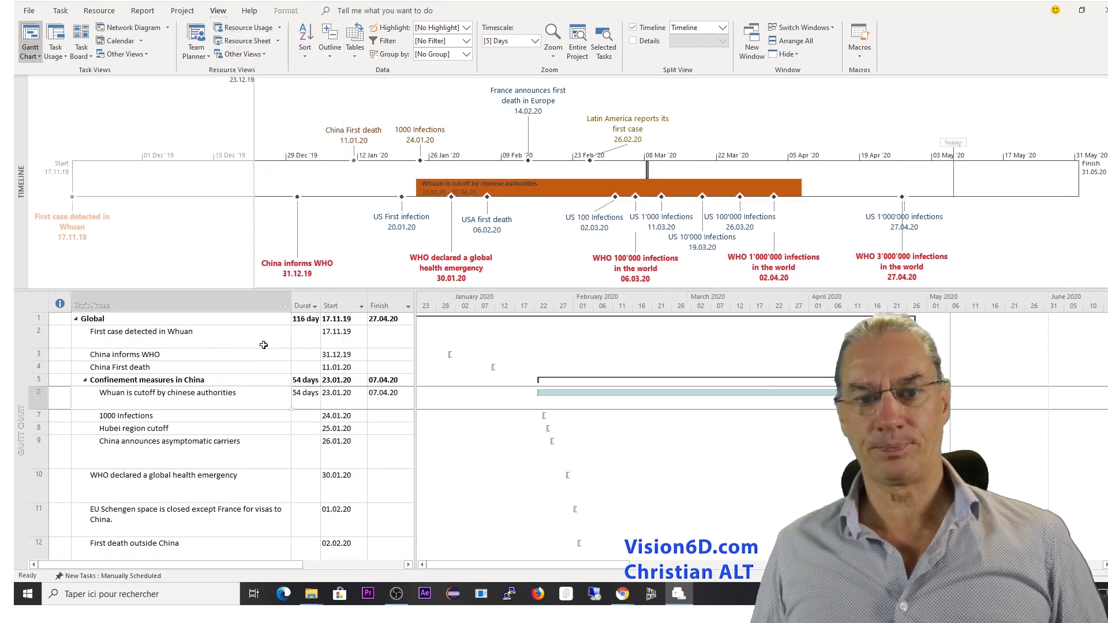
mouse_move(610, 198)
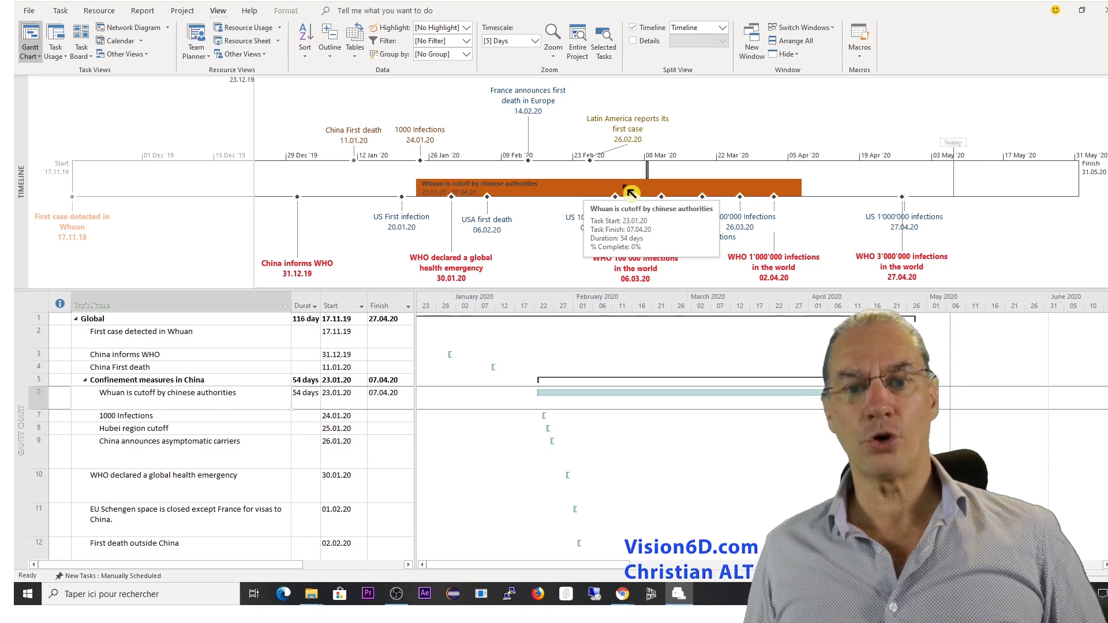
right_click(631, 193)
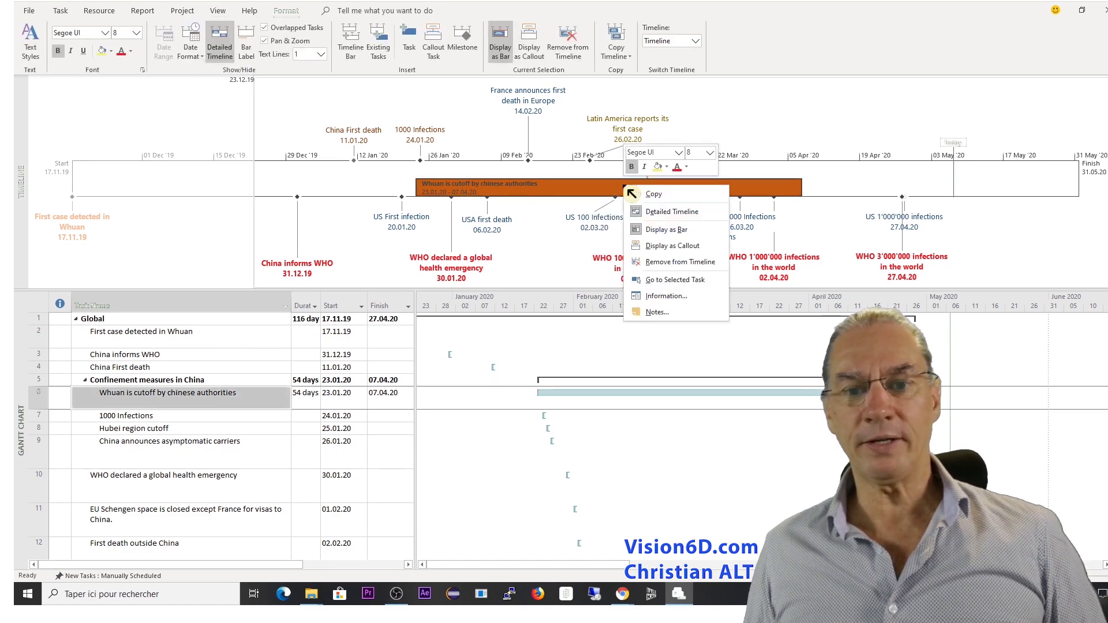
left_click(667, 167)
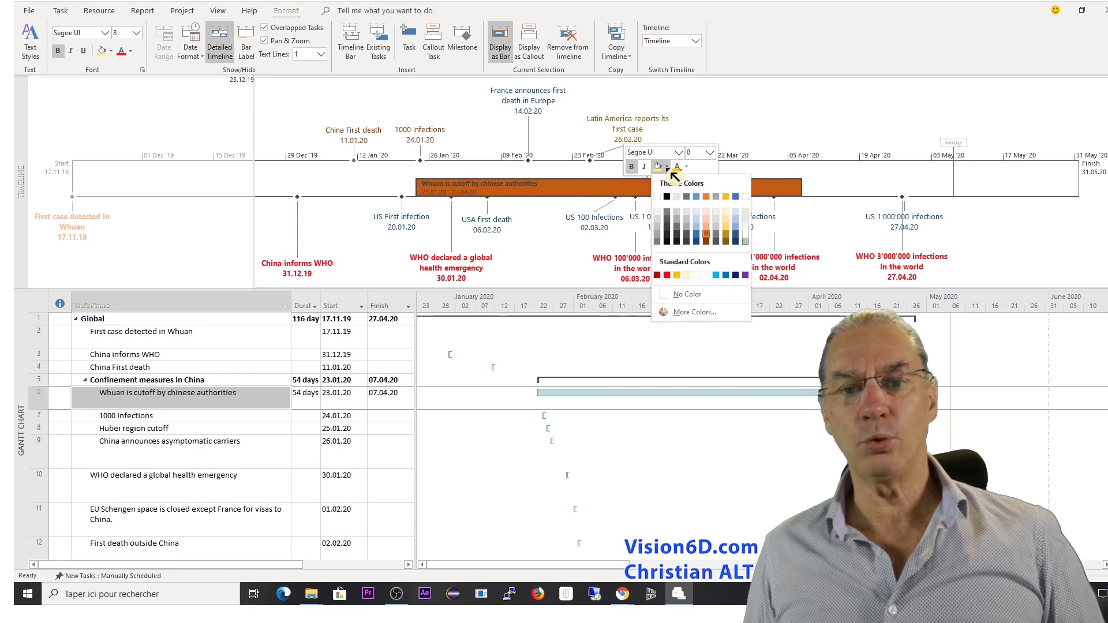
left_click(699, 213)
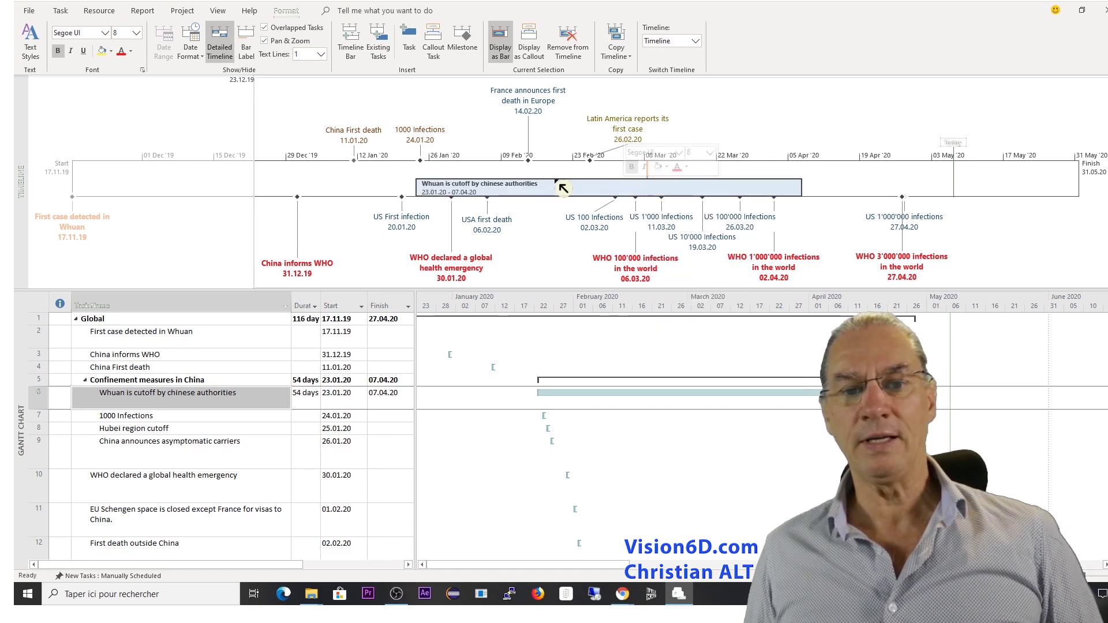
Set the font colour of the orange Whuan cutoff timeline bar to White
left_click(581, 197)
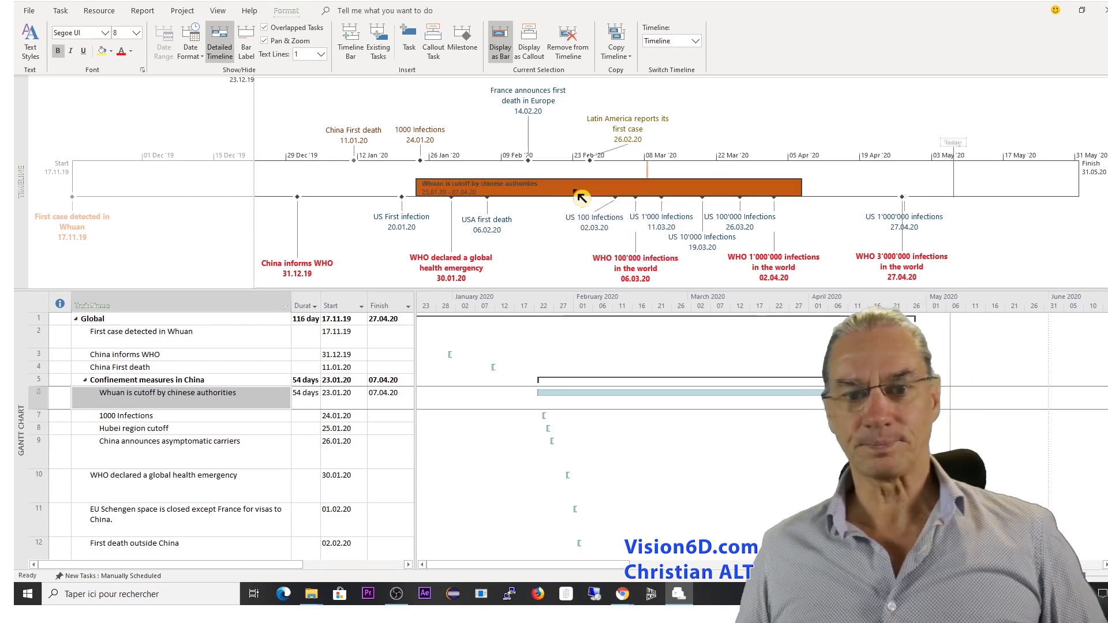
right_click(522, 191)
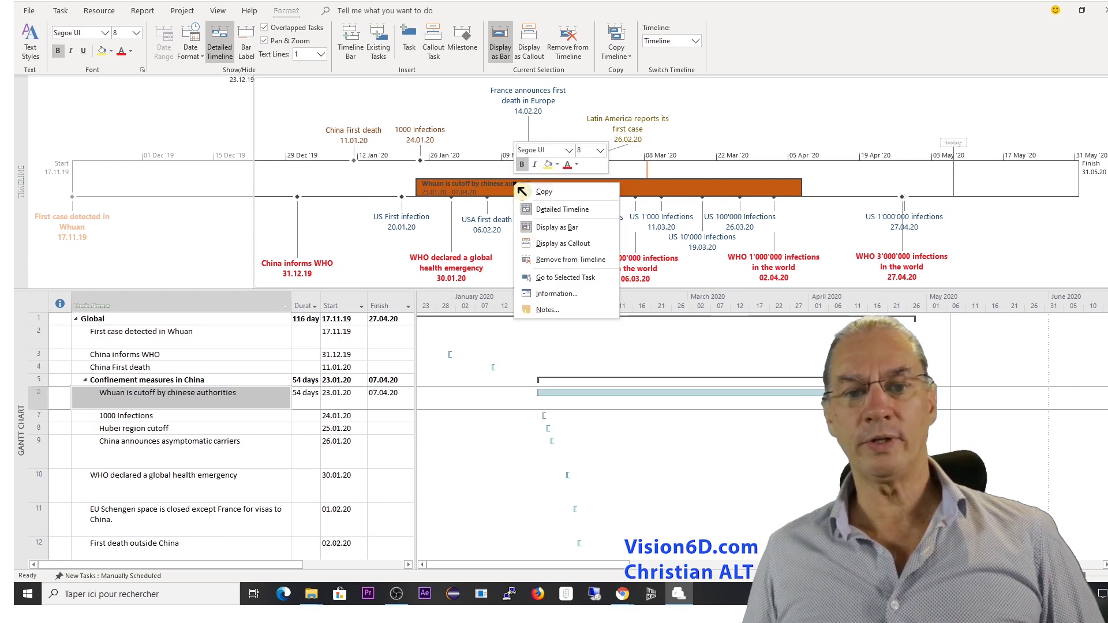
left_click(578, 165)
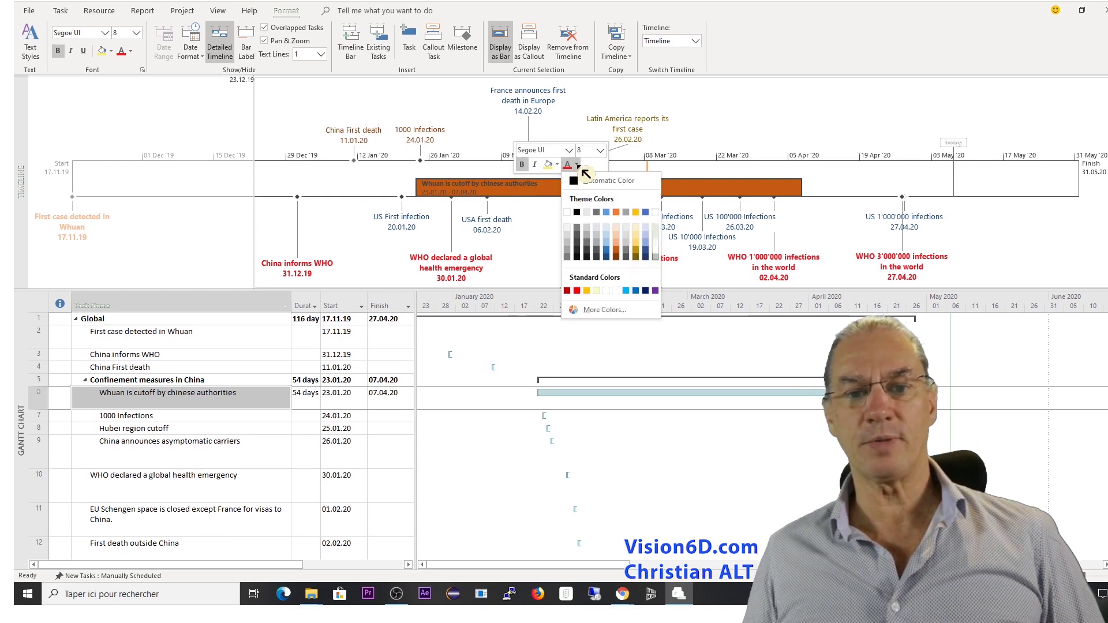
left_click(567, 213)
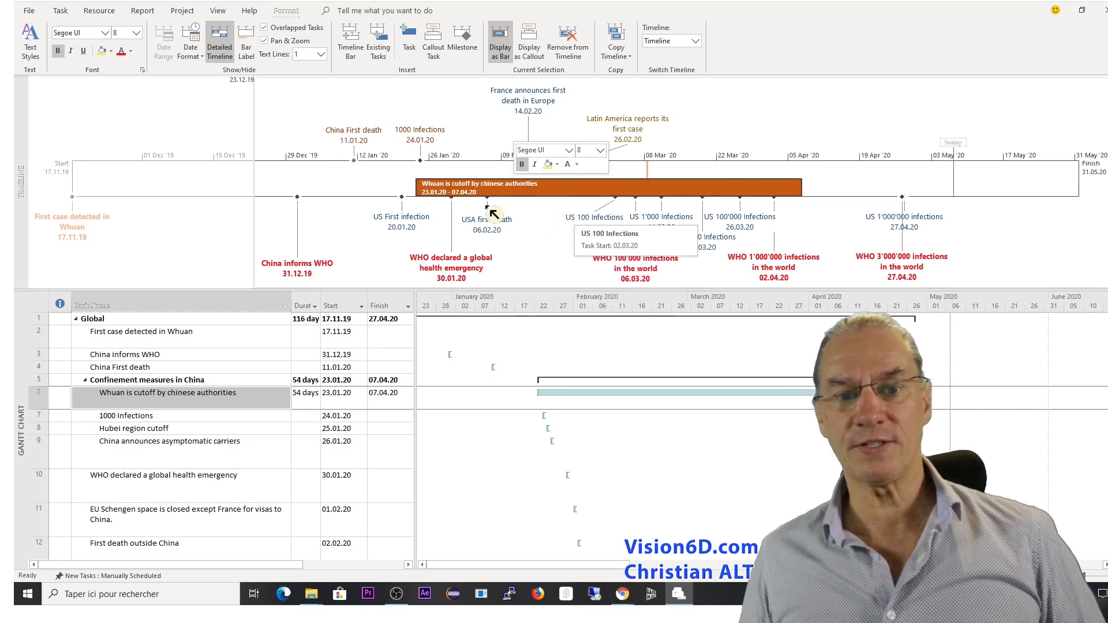
left_click(536, 205)
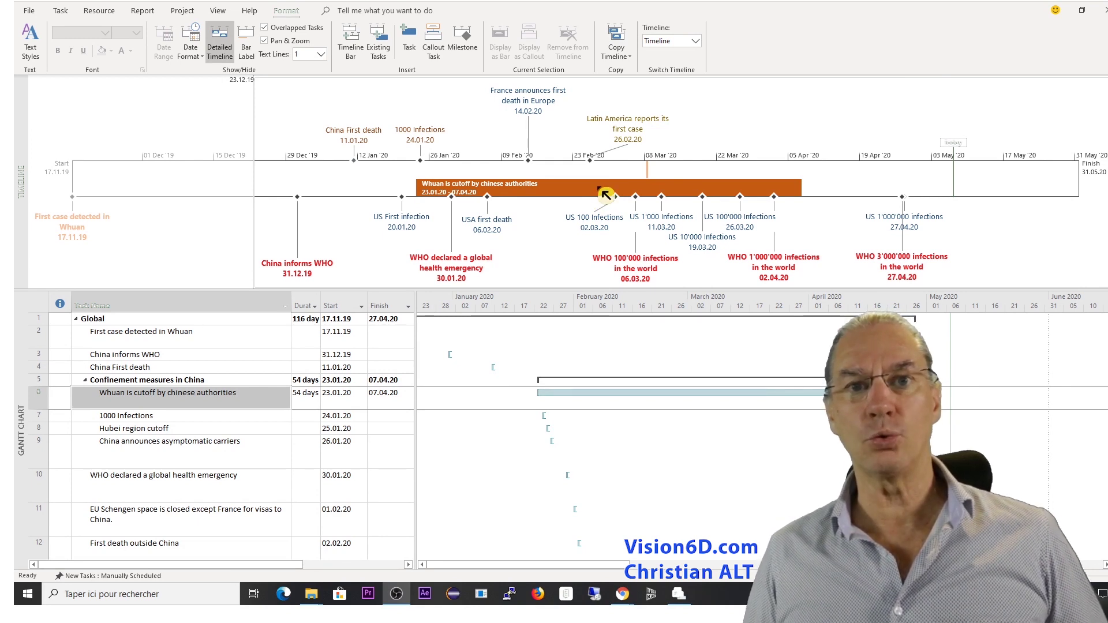
Preview the Whuan cutoff task as a callout in a taller timeline, then revert it to a bar
right_click(601, 190)
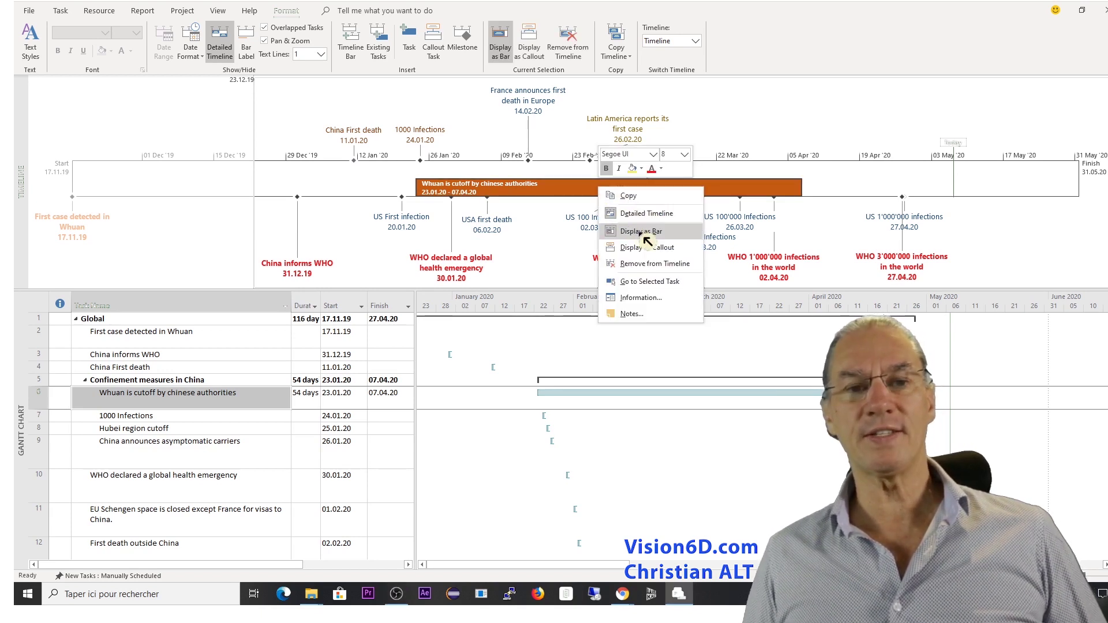
left_click(645, 247)
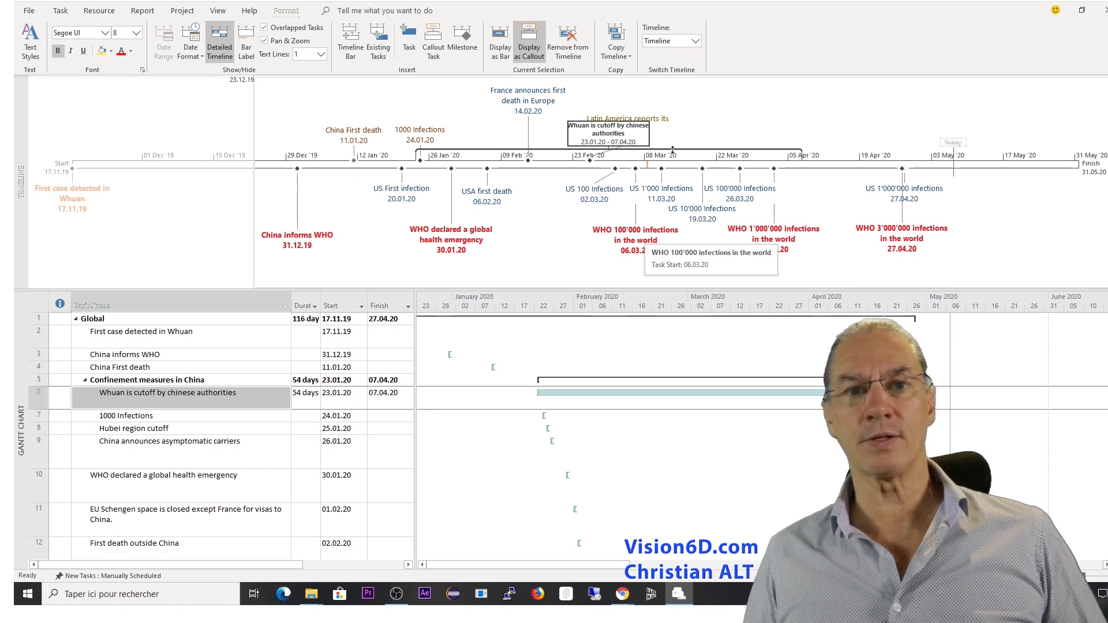
left_click_drag(672, 150, 512, 348)
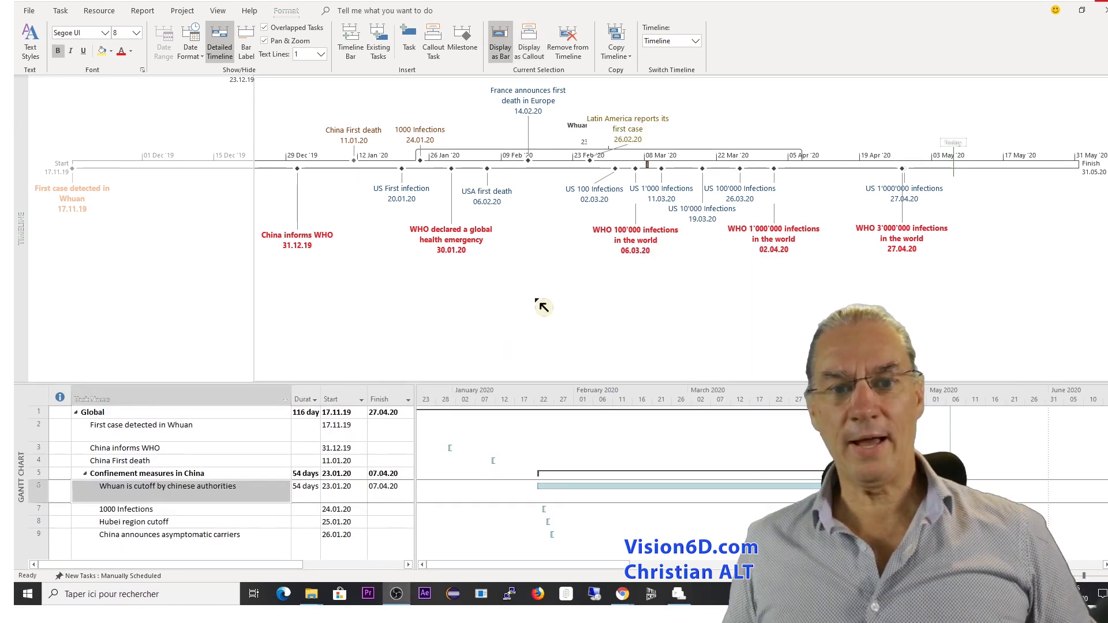
left_click_drag(584, 133, 586, 133)
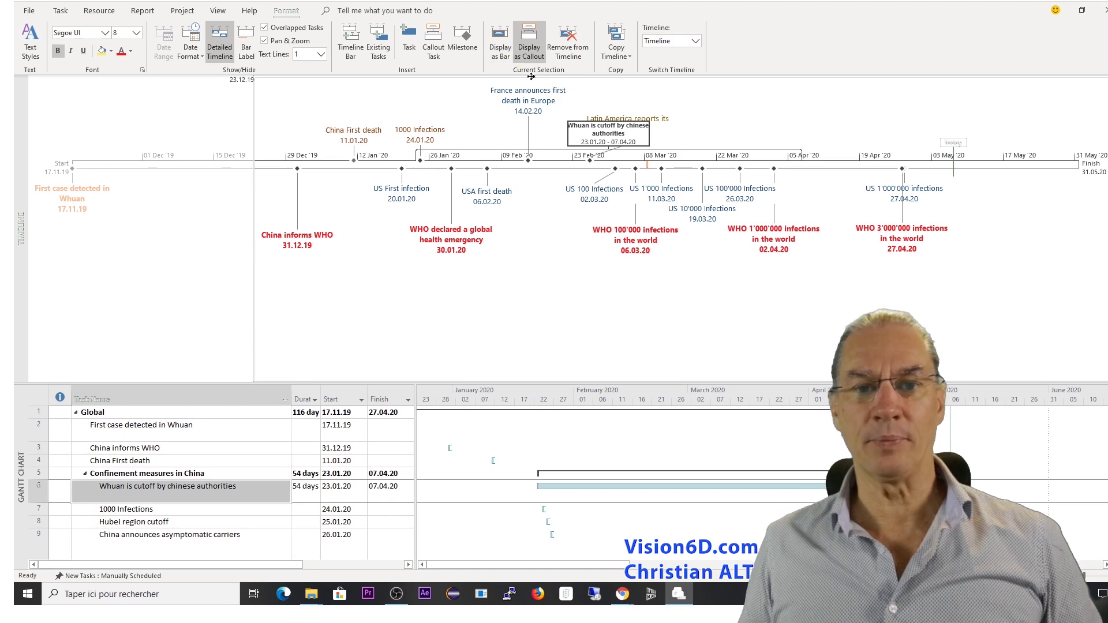
left_click(501, 47)
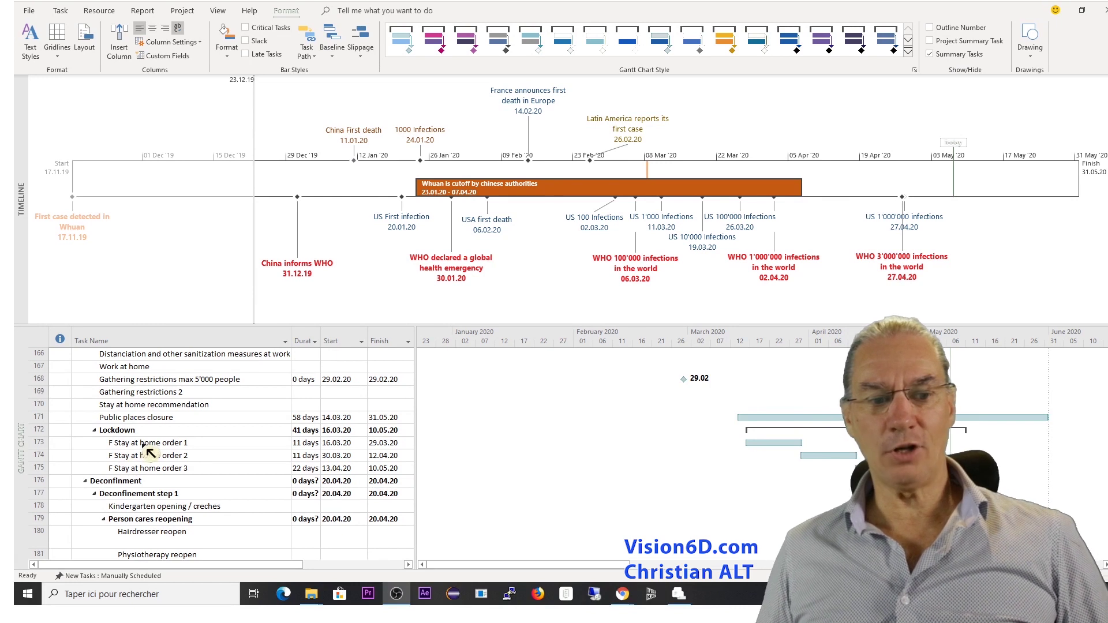
Add F Stay at home order 1, 2 and 3 to the timeline, aligning order 1's bar with the others
left_click(144, 444)
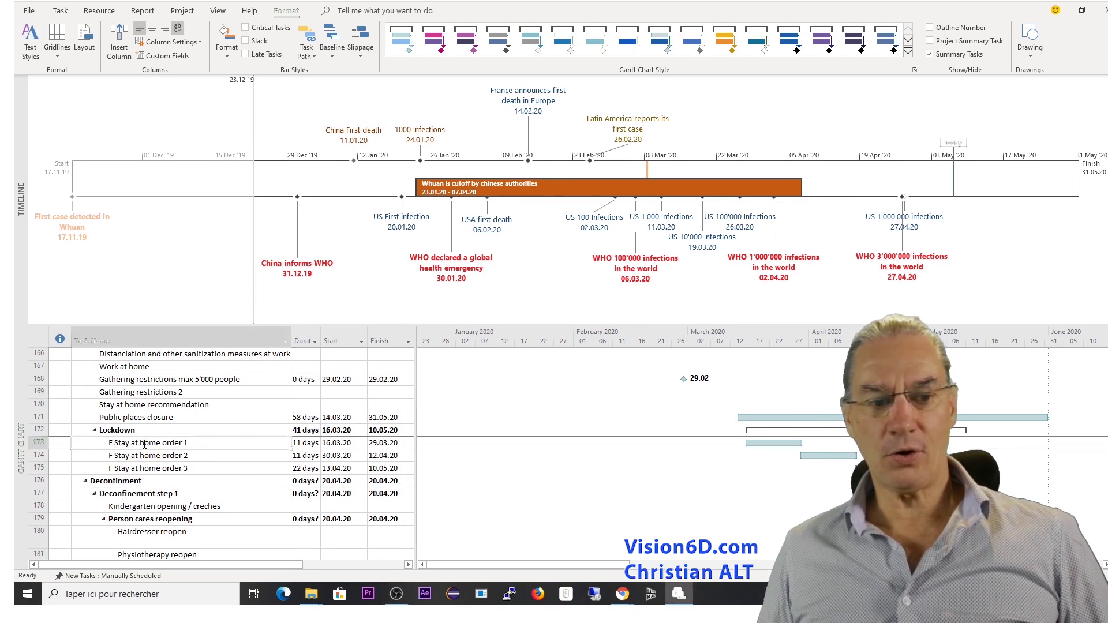
right_click(144, 444)
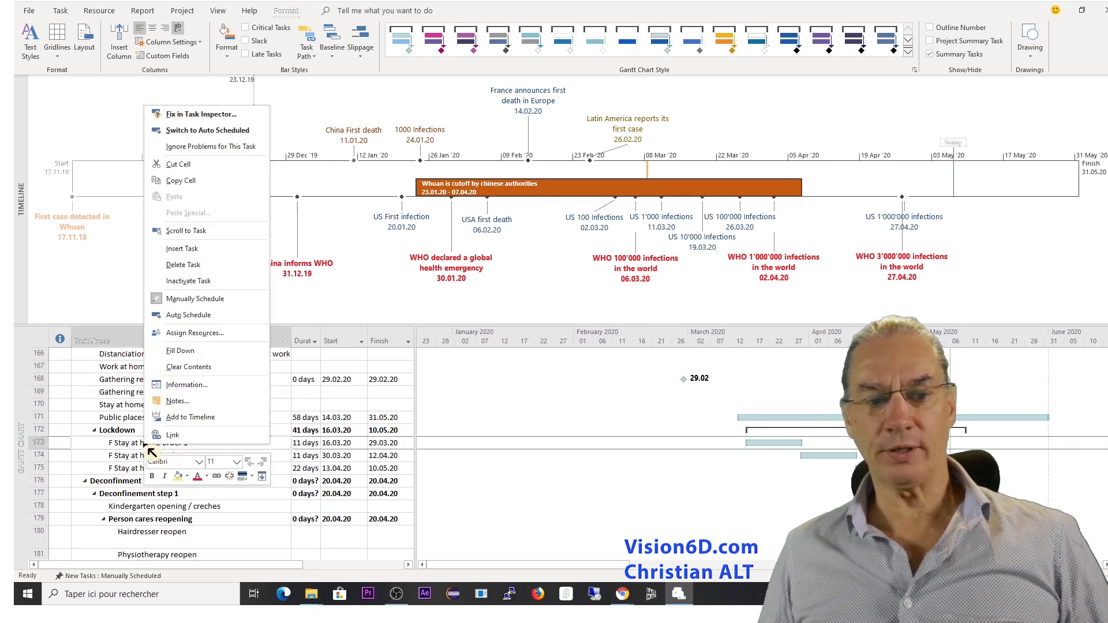
left_click(190, 417)
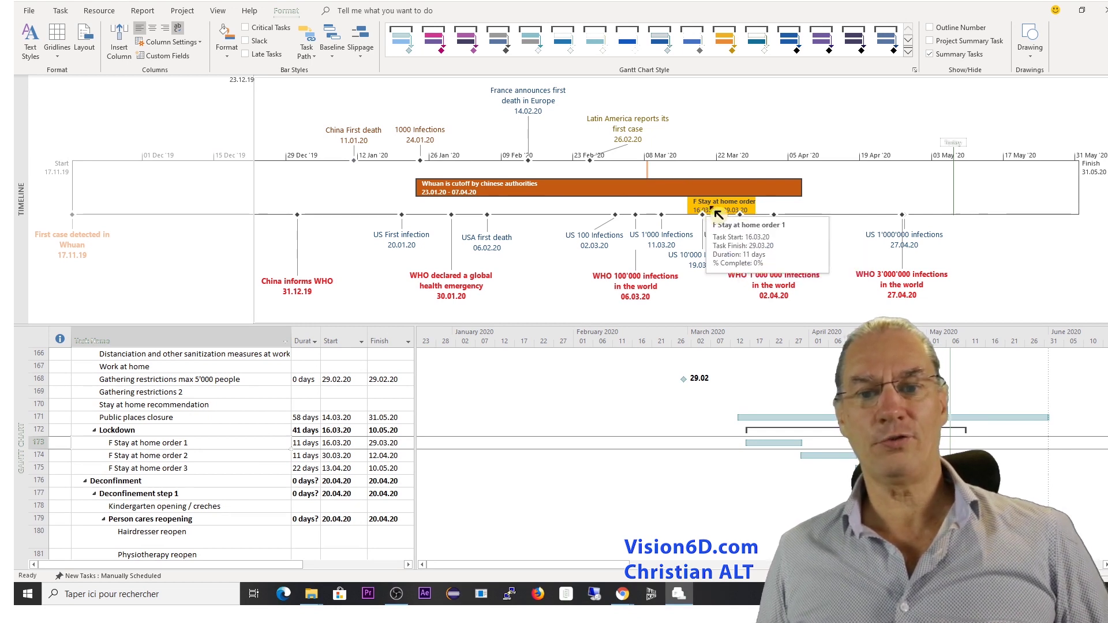
left_click(164, 455)
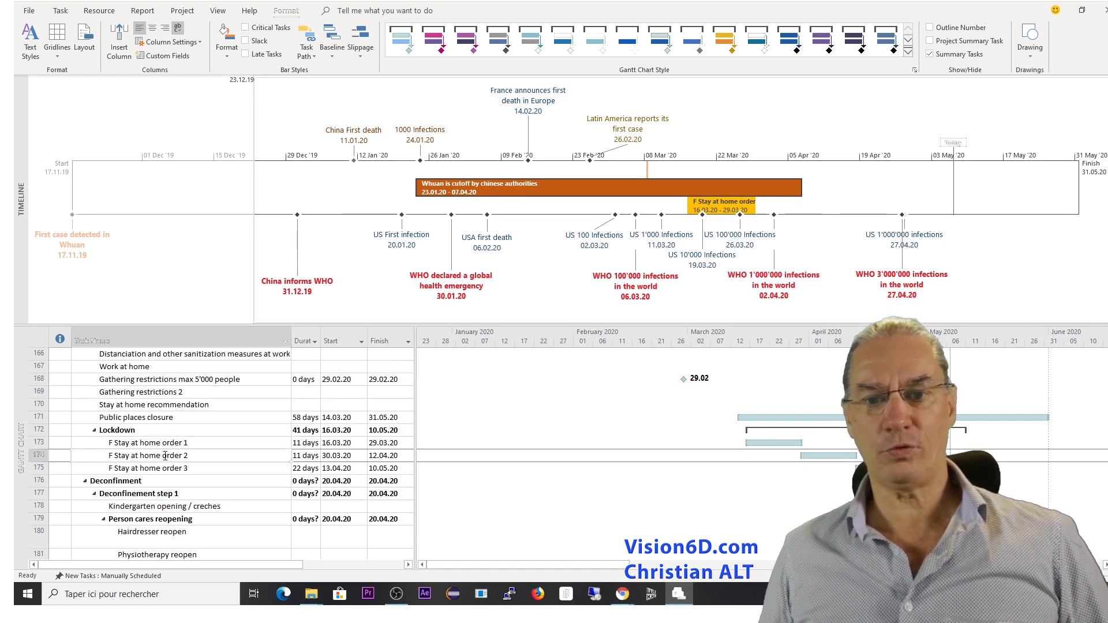
right_click(165, 455)
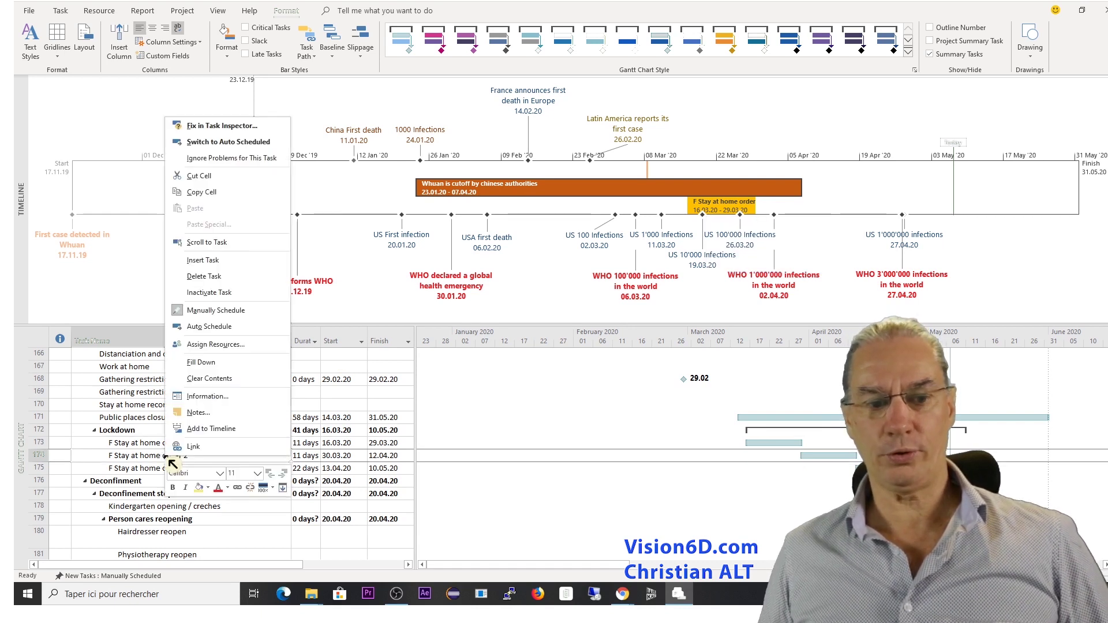
left_click(208, 429)
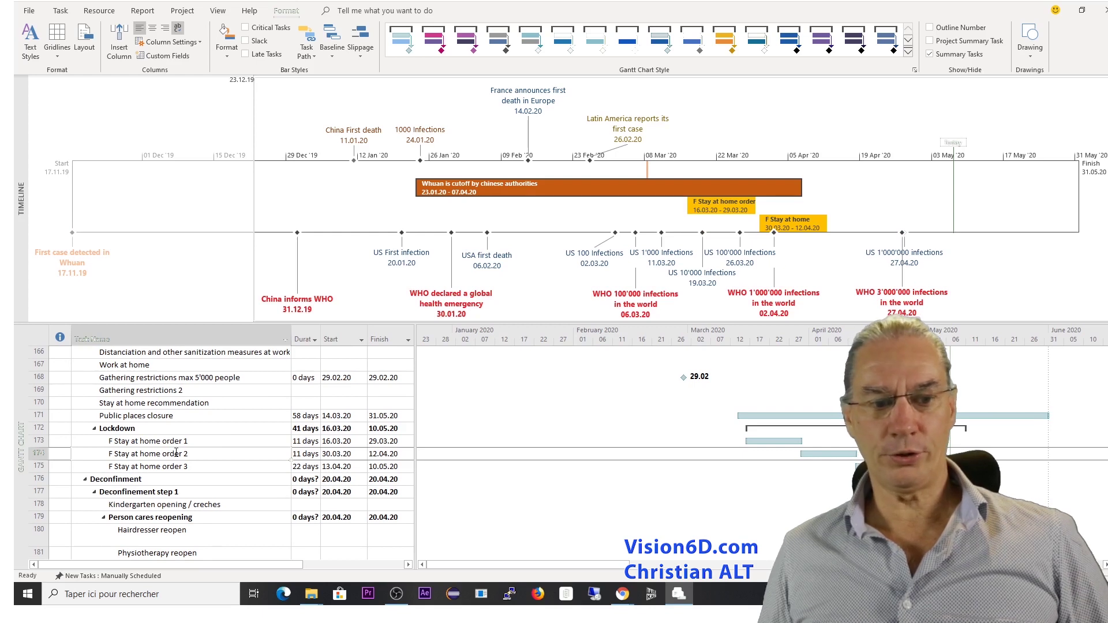
left_click(161, 466)
right_click(161, 466)
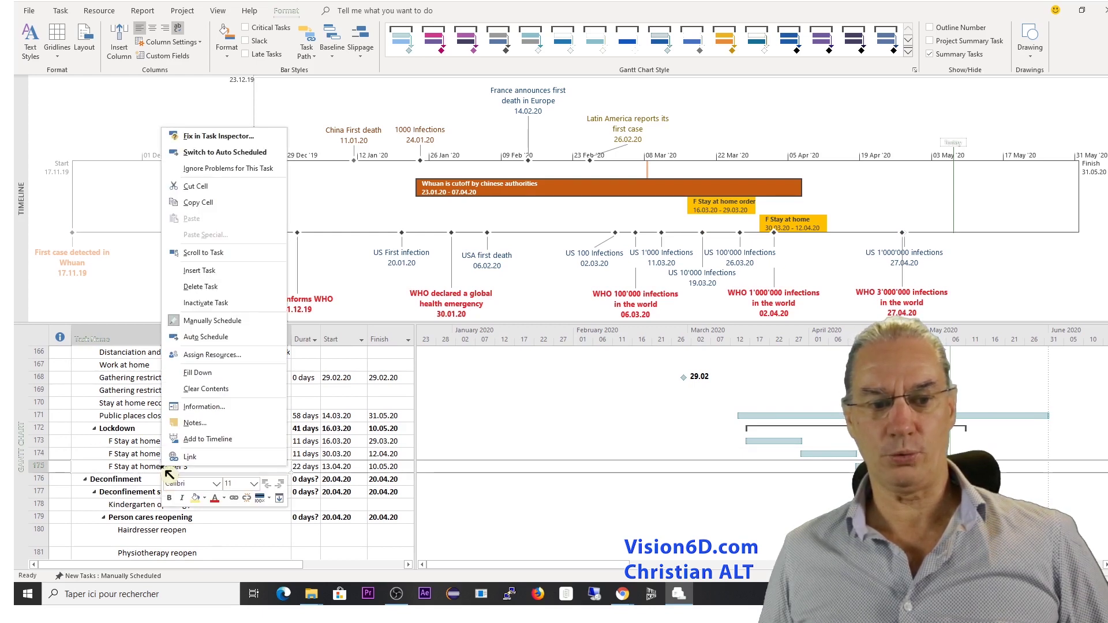
left_click(205, 440)
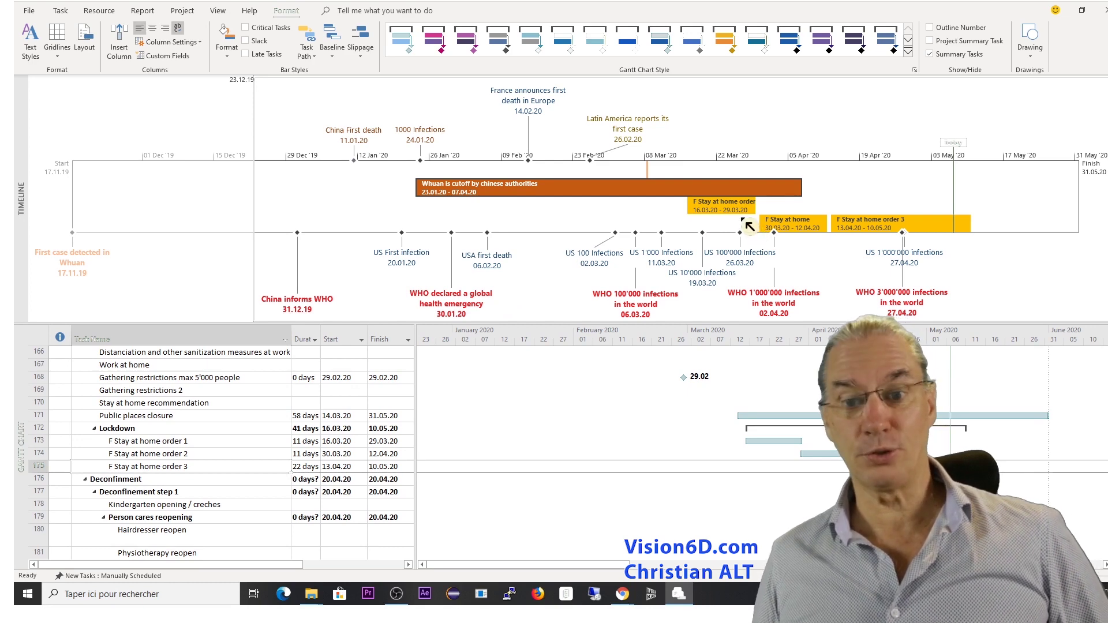
left_click_drag(732, 209, 737, 230)
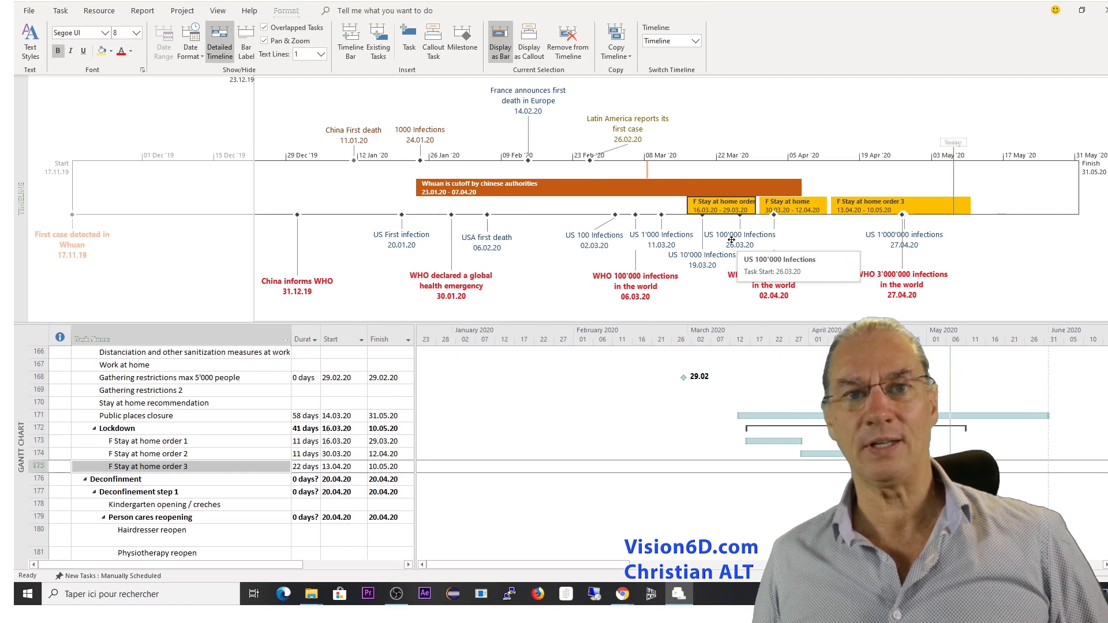
Select the Country USA summary task and scroll down to the US Lockdown rows
left_click(369, 362)
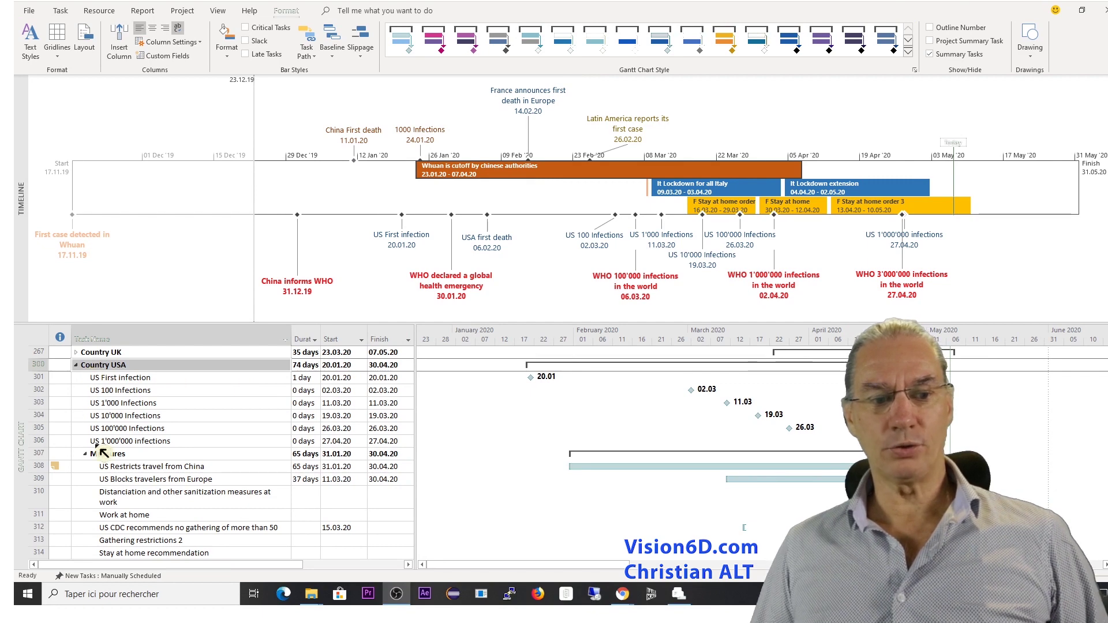
scroll(101, 450, "down", 5)
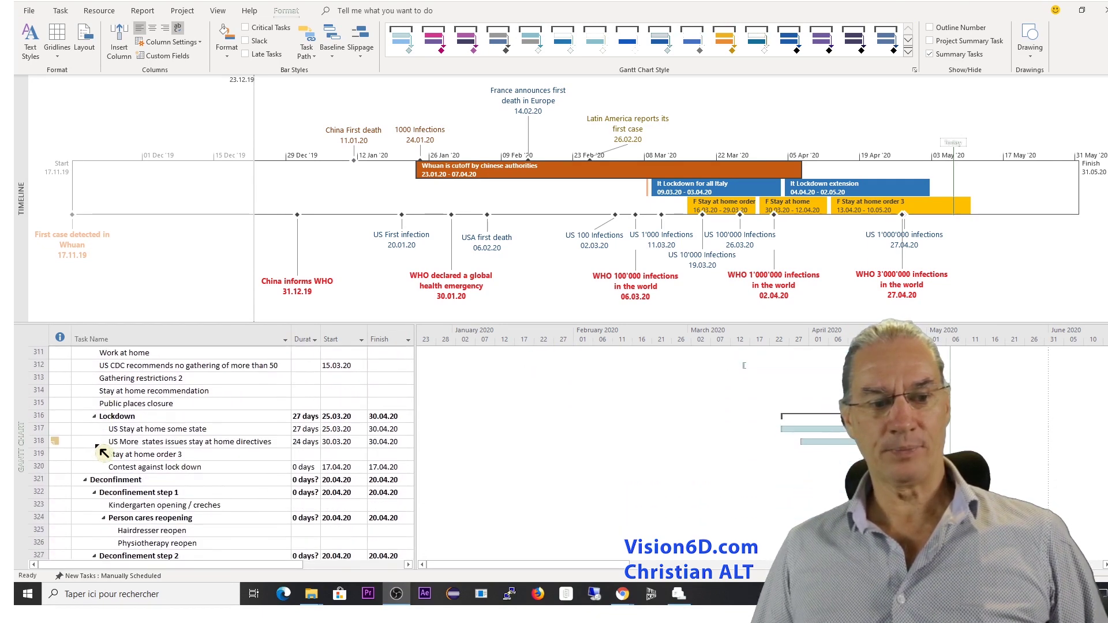
scroll(113, 444, "down", 1)
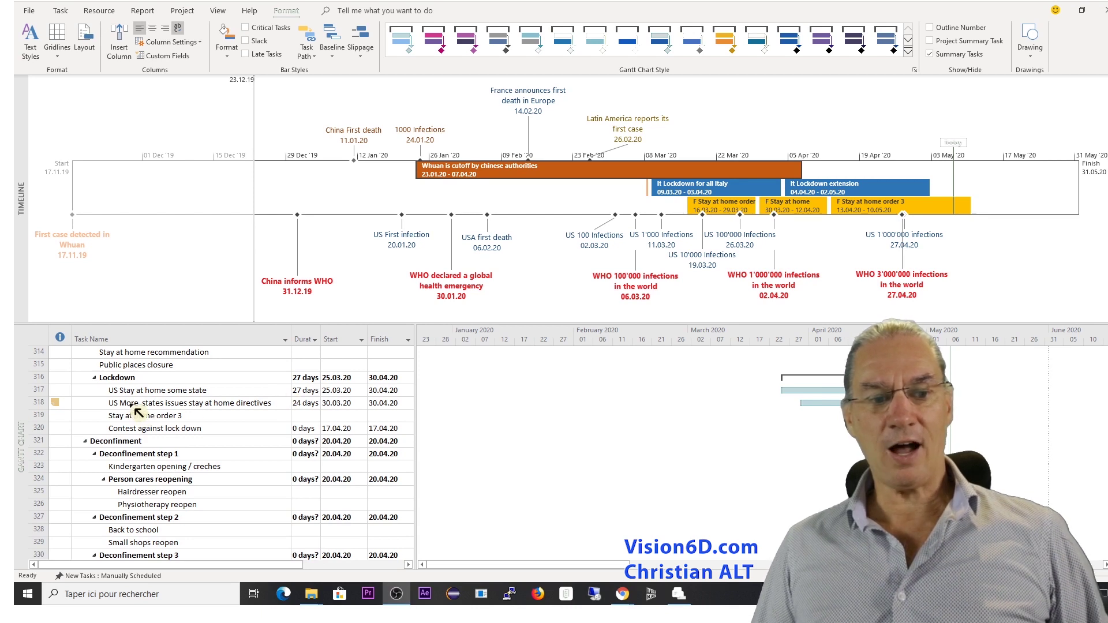
left_click(198, 402)
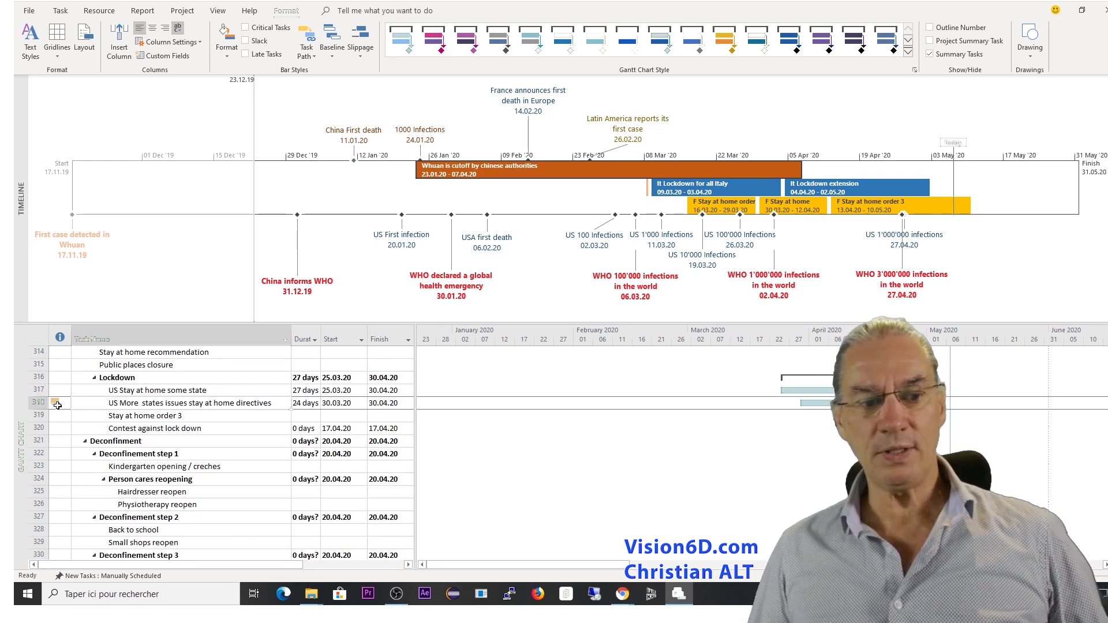
mouse_move(55, 405)
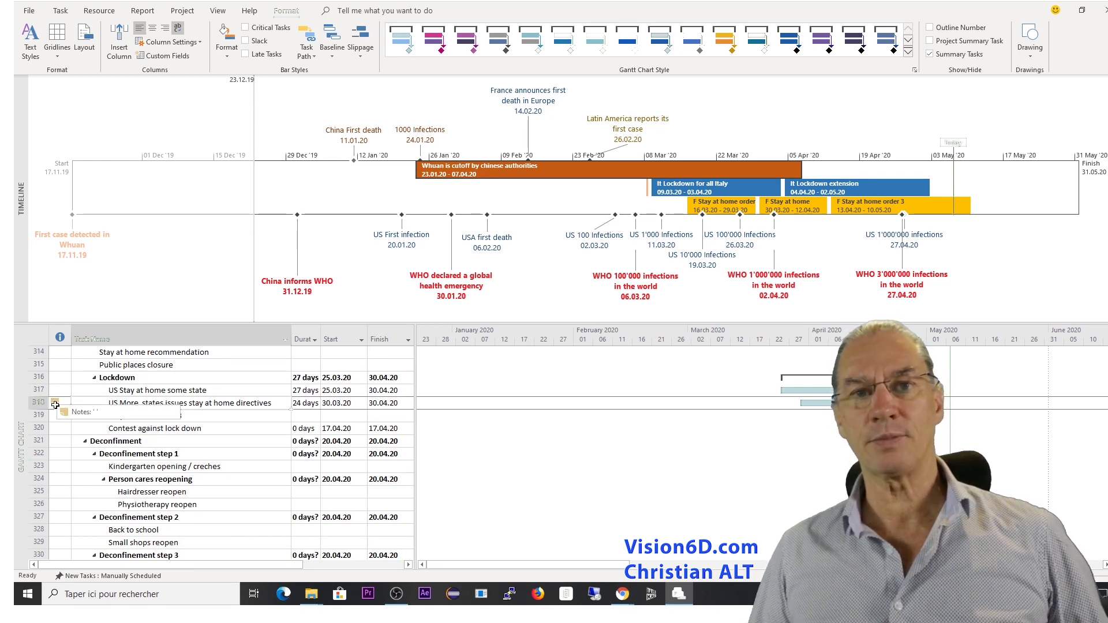
right_click(207, 404)
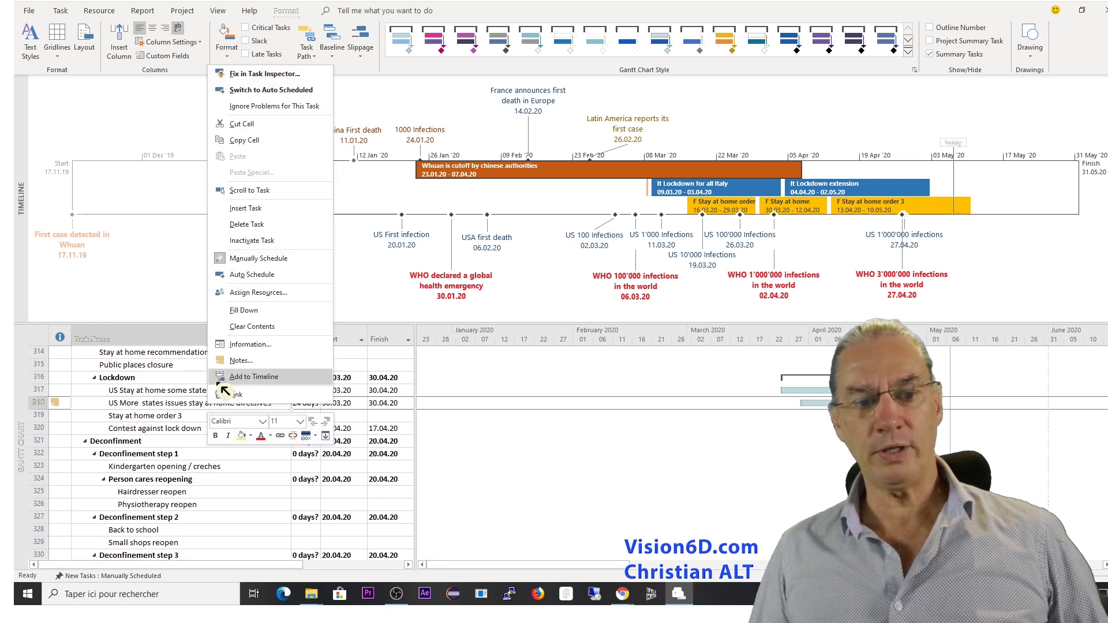
left_click(245, 362)
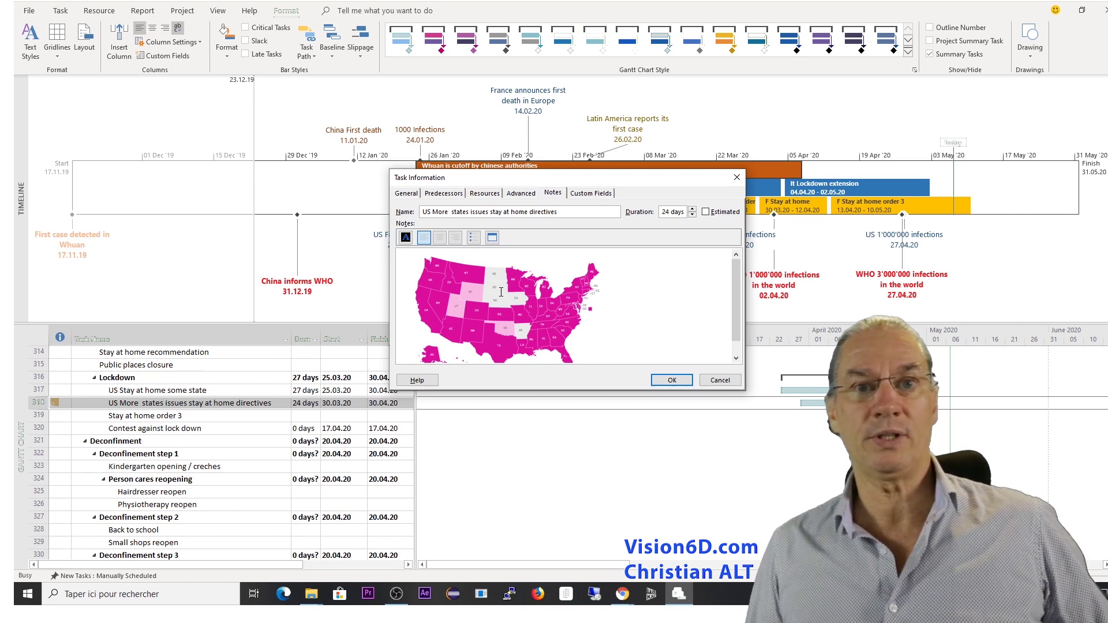
left_click(720, 381)
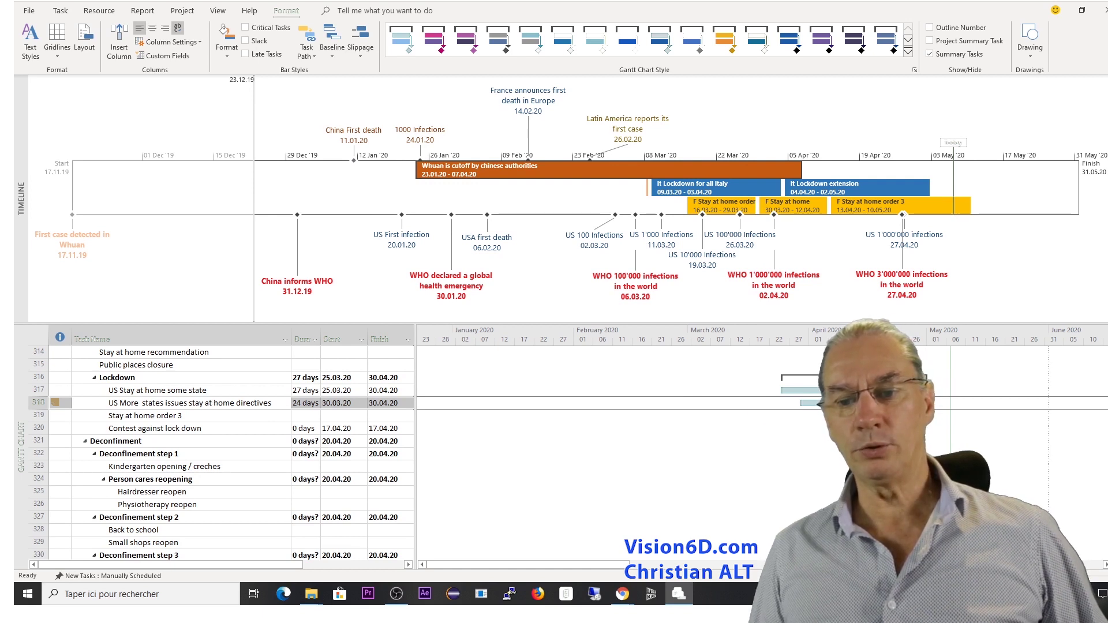
Put task 318, US More states issues stay at home directives (30.03.20–30.04.20), on the timeline
mouse_move(808, 403)
right_click(922, 402)
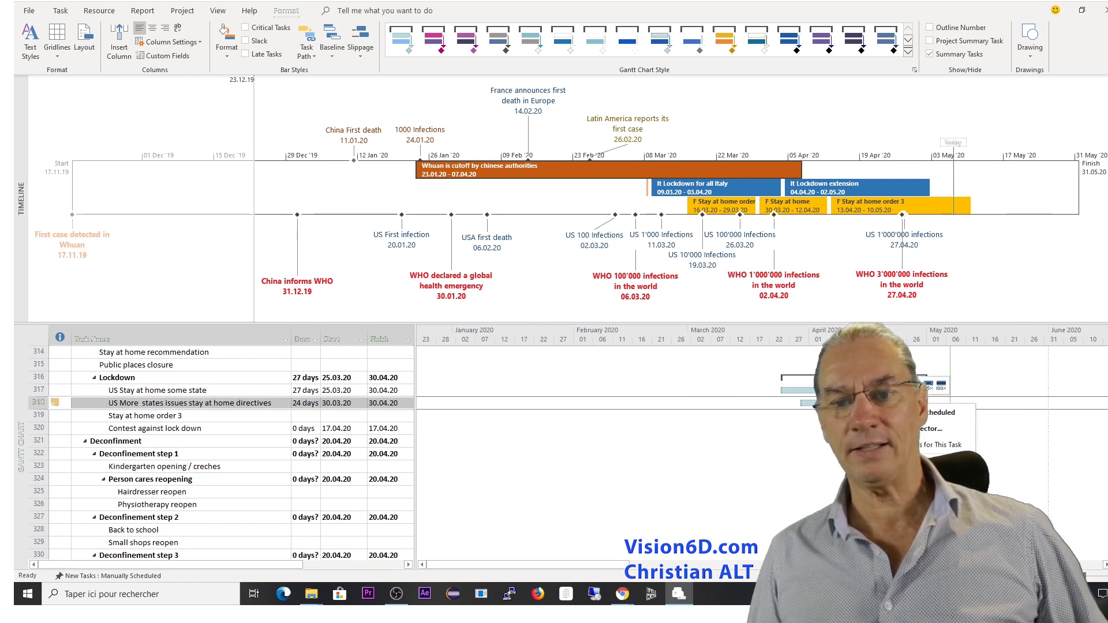
left_click(940, 460)
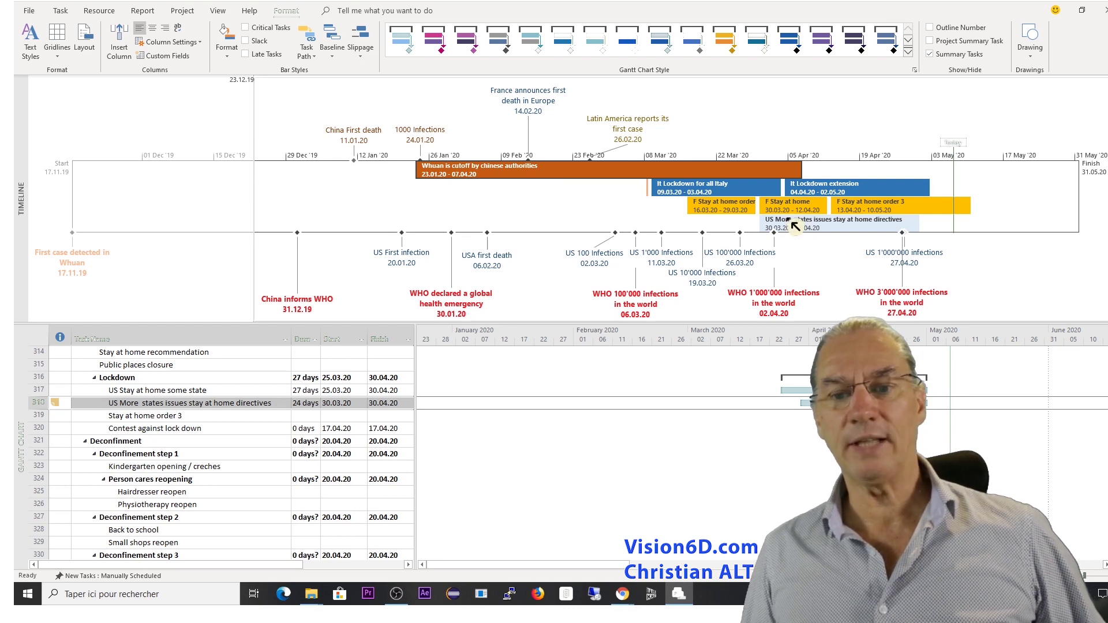
mouse_move(799, 225)
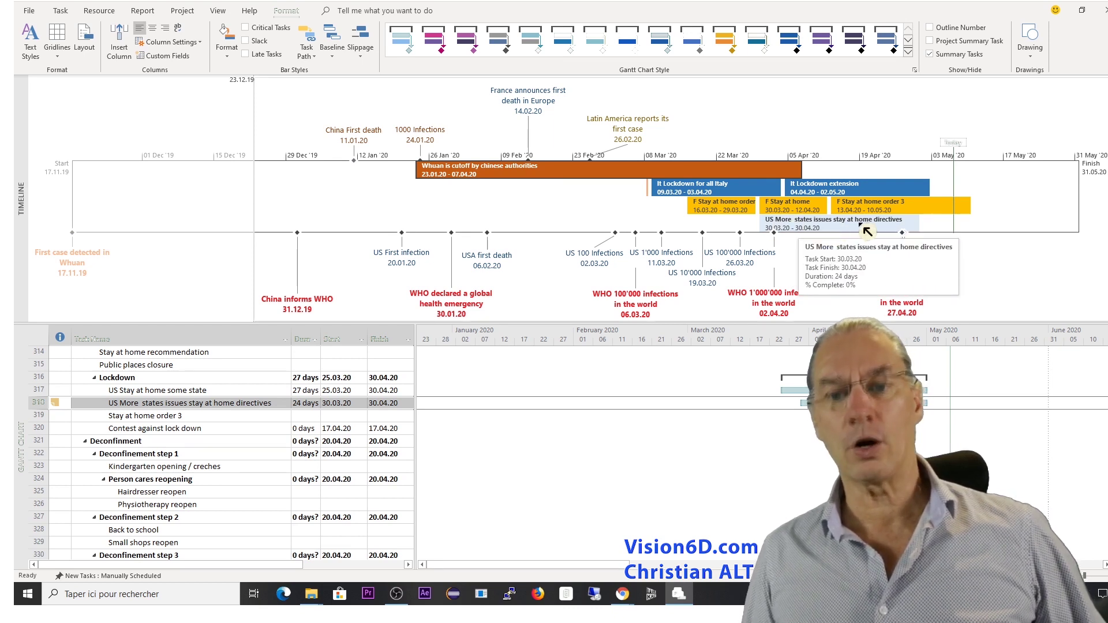